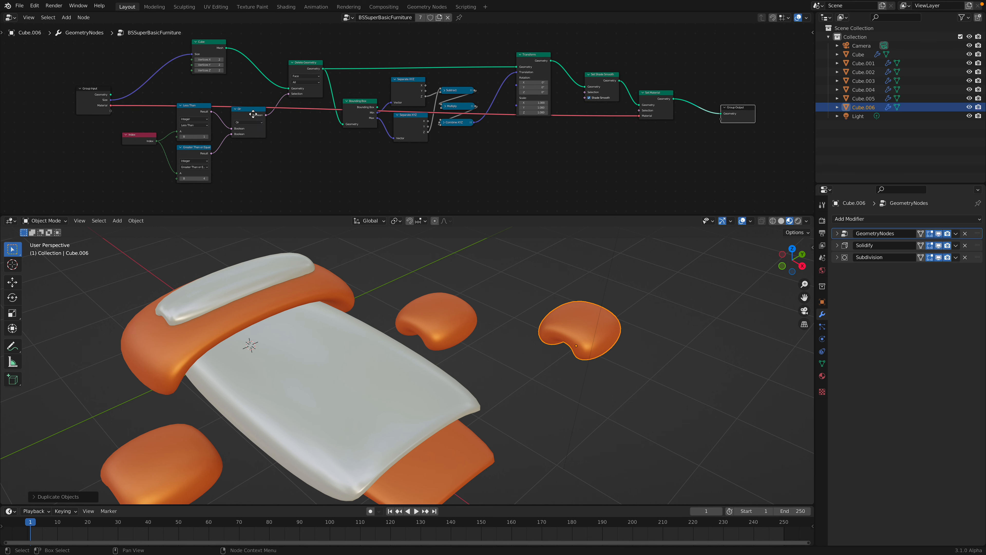
Step: Move the duplicated orange chair piece further from the others and set its size to 1.7 m in X and 1.9 m in Y
{"action": "middle_click_drag", "start_coordinate": [649, 401], "coordinate": [518, 368]}
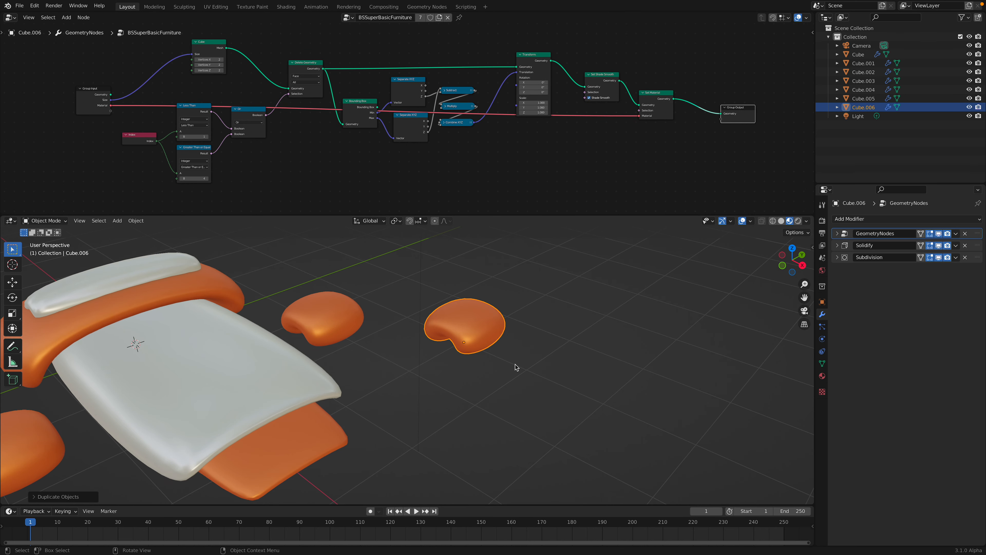
{"action": "key", "text": "g"}
{"action": "left_click", "coordinate": [645, 353]}
{"action": "left_click", "coordinate": [839, 234]}
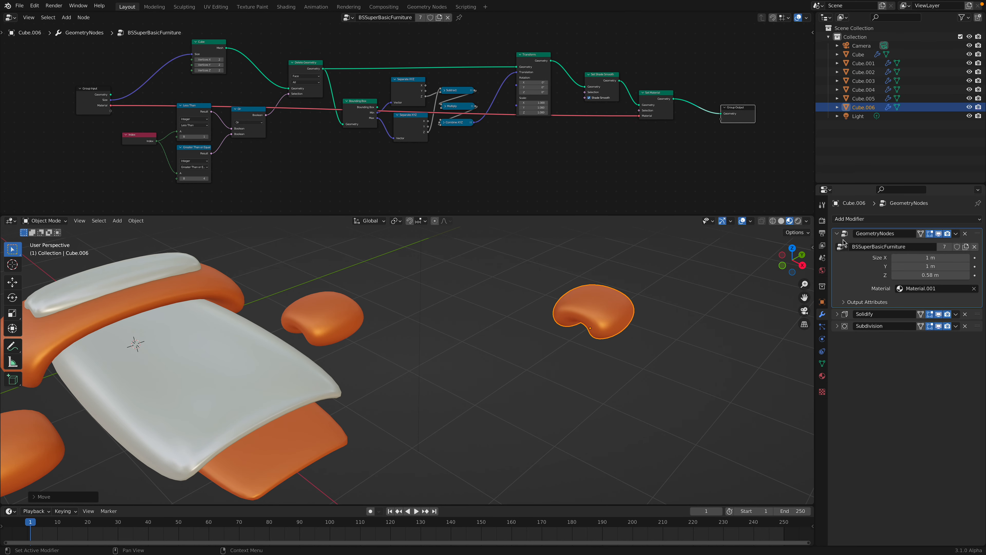
{"action": "left_click_drag", "start_coordinate": [921, 253], "coordinate": [948, 267]}
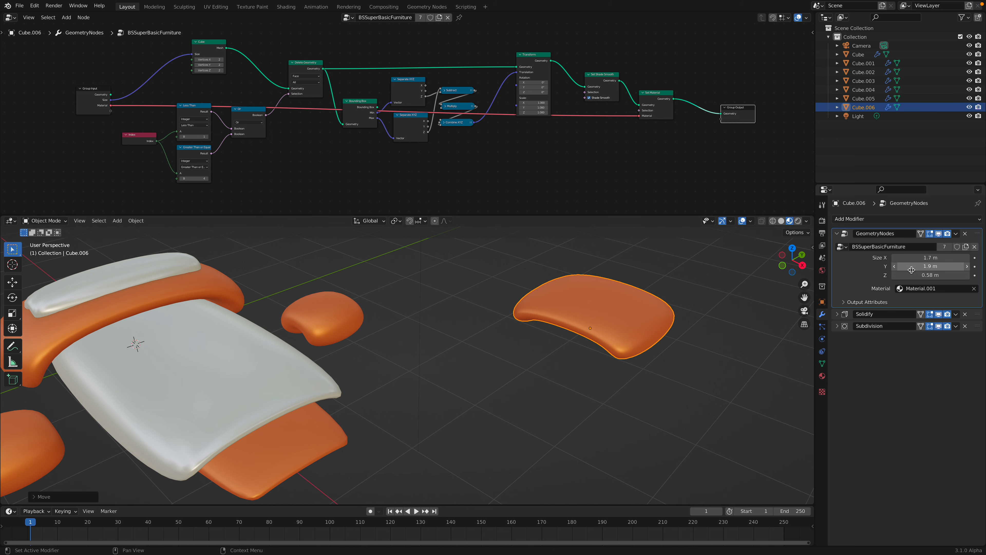
{"action": "middle_click_drag", "start_coordinate": [718, 315], "coordinate": [588, 328]}
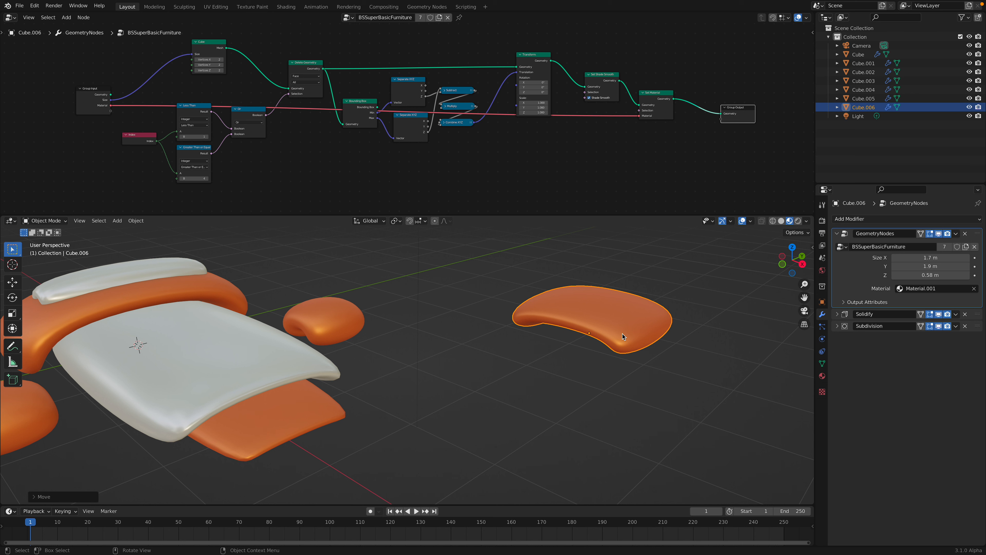
Step: Remove the Subdivision modifier from the enlarged piece and display the scene in solid shading
{"action": "left_click", "coordinate": [966, 326]}
{"action": "mouse_move", "coordinate": [684, 337]}
{"action": "middle_mouse_down"}
{"action": "mouse_move", "coordinate": [660, 341]}
{"action": "mouse_move", "coordinate": [648, 306]}
{"action": "mouse_move", "coordinate": [681, 318]}
{"action": "middle_mouse_up"}
{"action": "left_click", "coordinate": [782, 221]}
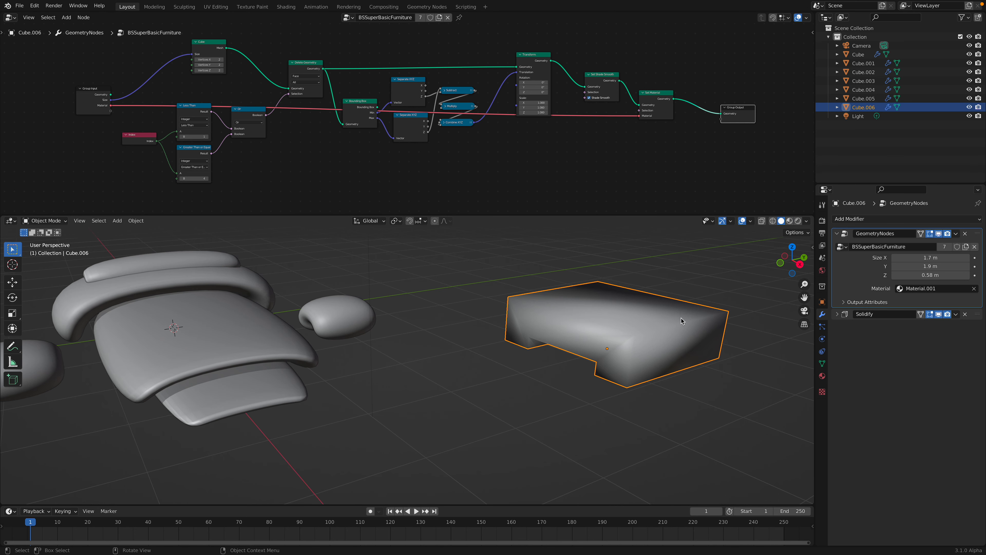
Step: Set the piece's size to 2.22 m in Y and 0.98 m in Z and its Solidify thickness to 0.204 m
{"action": "left_click_drag", "start_coordinate": [919, 265], "coordinate": [941, 275]}
{"action": "left_click", "coordinate": [837, 315]}
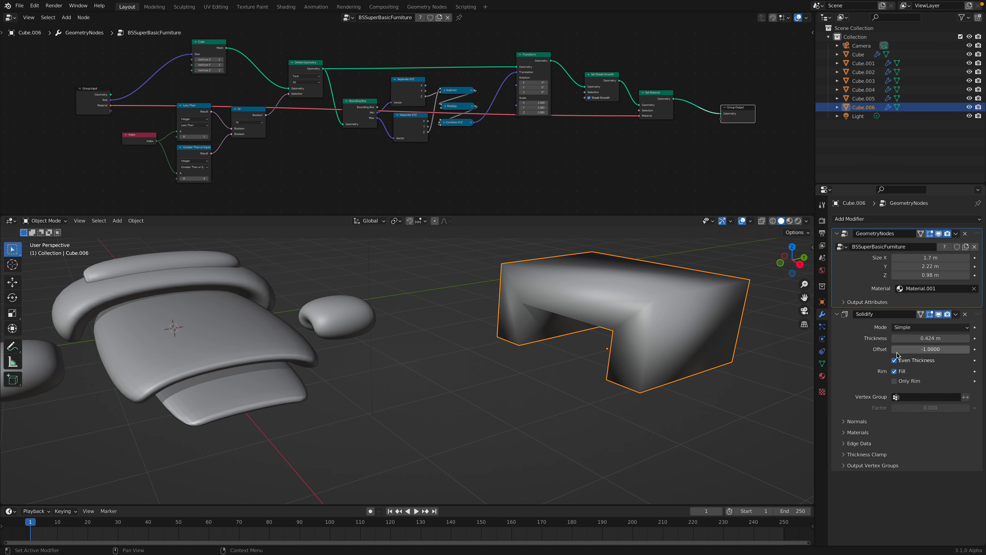
{"action": "middle_click_drag", "start_coordinate": [615, 365], "coordinate": [490, 404], "text": "shift"}
{"action": "middle_click_drag", "start_coordinate": [491, 404], "coordinate": [510, 403]}
{"action": "left_click", "coordinate": [897, 363]}
{"action": "left_click", "coordinate": [897, 364]}
{"action": "middle_click_drag", "start_coordinate": [729, 375], "coordinate": [750, 374]}
{"action": "left_click_drag", "start_coordinate": [938, 338], "coordinate": [916, 338]}
{"action": "middle_click_drag", "start_coordinate": [714, 348], "coordinate": [660, 331]}
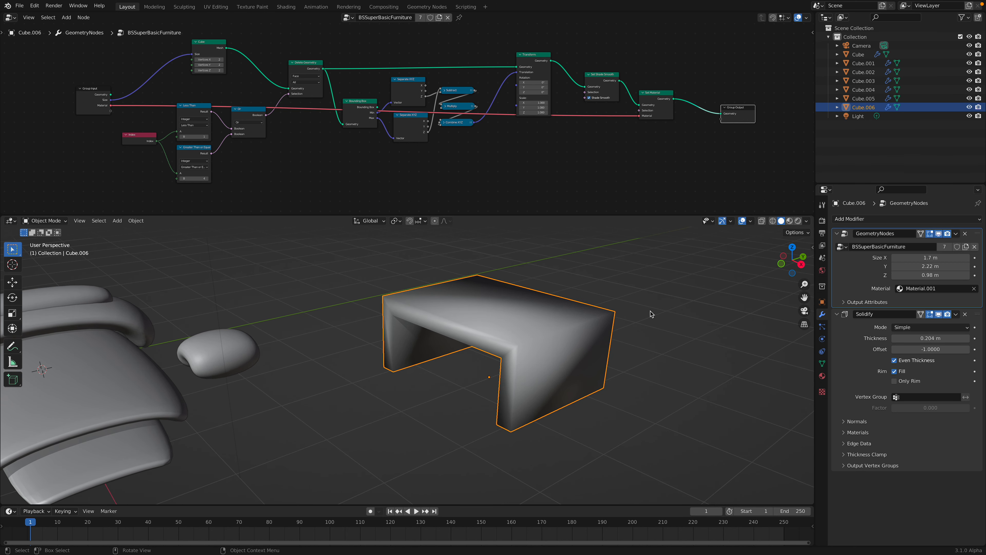
Step: Toggle the Shade Smooth option of the Set Shade Smooth node off and back on
{"action": "scroll", "coordinate": [572, 154], "scroll_direction": "up", "scroll_amount": 2}
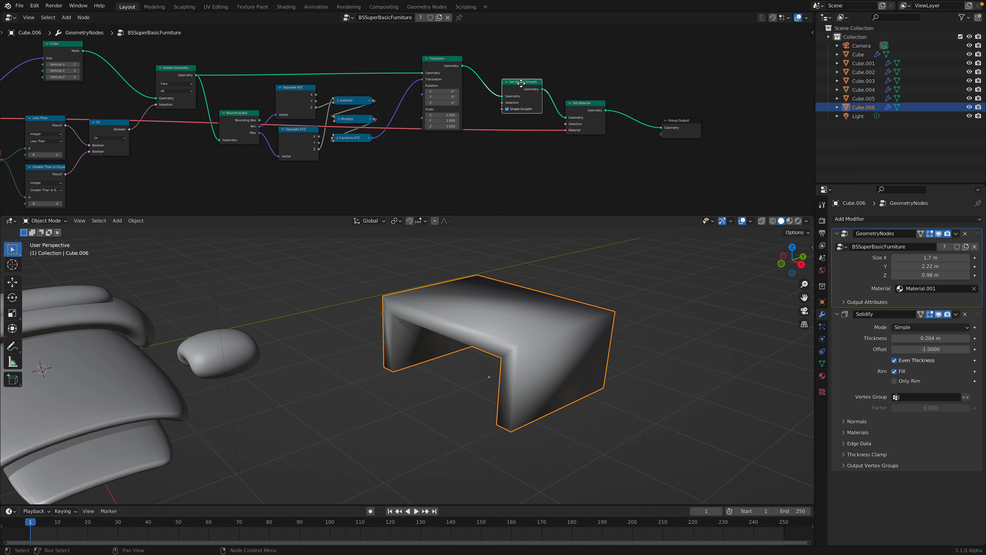
{"action": "left_click", "coordinate": [501, 105]}
{"action": "mouse_move", "coordinate": [563, 303]}
{"action": "middle_mouse_down"}
{"action": "mouse_move", "coordinate": [594, 282]}
{"action": "mouse_move", "coordinate": [479, 340]}
{"action": "mouse_move", "coordinate": [505, 331]}
{"action": "mouse_move", "coordinate": [419, 320]}
{"action": "mouse_move", "coordinate": [287, 349]}
{"action": "middle_mouse_up"}
{"action": "left_click", "coordinate": [501, 105]}
Step: Add a mesh cube and move it beside the table-shaped piece
{"action": "key", "text": "shift+a"}
{"action": "mouse_move", "coordinate": [509, 308]}
{"action": "left_click", "coordinate": [553, 320]}
{"action": "key", "text": "g"}
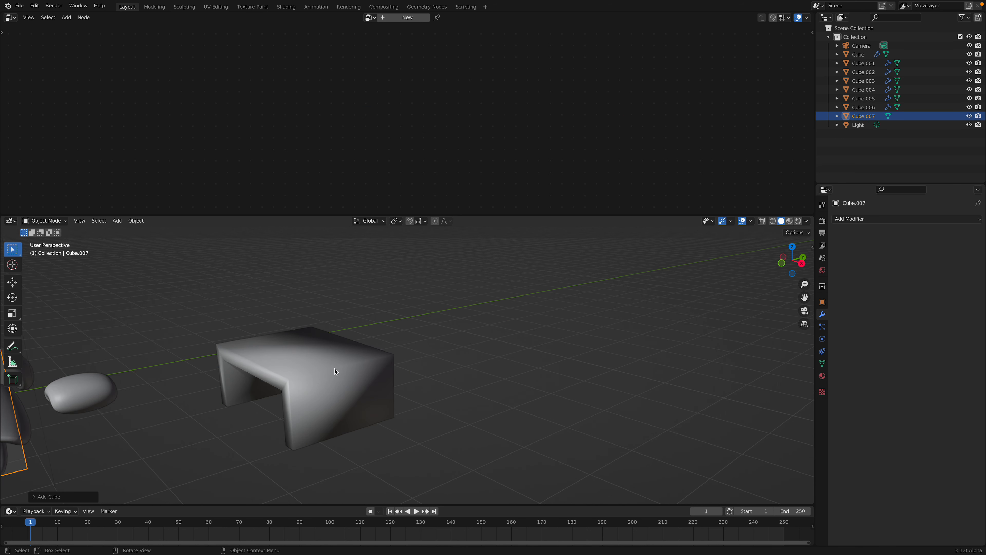
{"action": "left_click", "coordinate": [502, 338]}
Step: Delete the front face of the new cube in Edit Mode and return to Object Mode
{"action": "key", "text": "Tab"}
{"action": "middle_click_drag", "start_coordinate": [503, 338], "coordinate": [472, 345]}
{"action": "key", "text": "3"}
{"action": "left_click", "coordinate": [452, 336]}
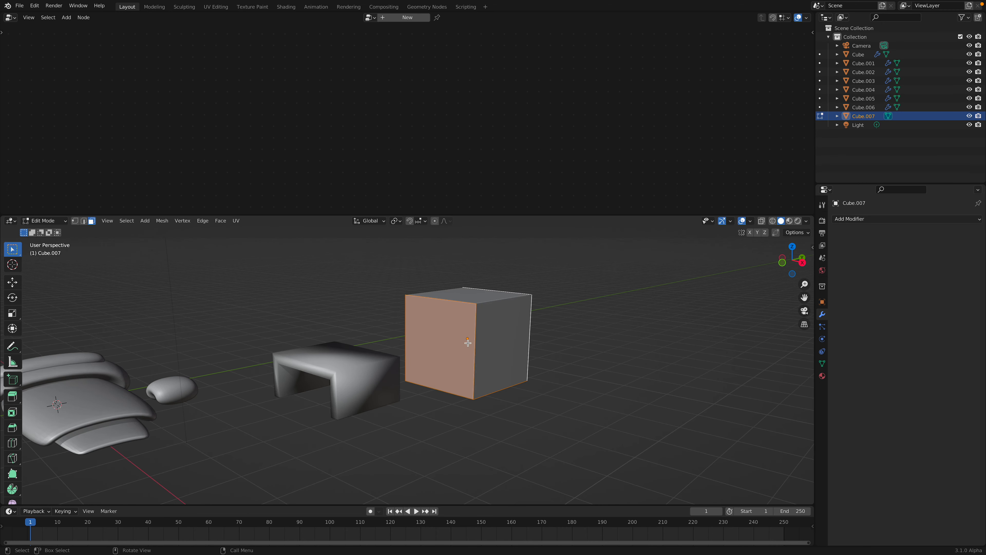
{"action": "key", "text": "x"}
{"action": "left_click", "coordinate": [467, 364]}
{"action": "key", "text": "Tab"}
Step: Delete the whole test cube from the scene
{"action": "middle_click_drag", "start_coordinate": [467, 364], "coordinate": [489, 344]}
{"action": "key", "text": "x"}
{"action": "left_click", "coordinate": [474, 337]}
Step: Examine the original furniture group in rendered shading and return to solid shading
{"action": "left_click", "coordinate": [439, 343]}
{"action": "middle_click_drag", "start_coordinate": [310, 340], "coordinate": [437, 346], "text": "shift"}
{"action": "scroll", "coordinate": [437, 347], "scroll_direction": "up", "scroll_amount": 2}
{"action": "middle_click_drag", "start_coordinate": [437, 346], "coordinate": [471, 326]}
{"action": "left_click", "coordinate": [483, 323]}
{"action": "left_click", "coordinate": [472, 314]}
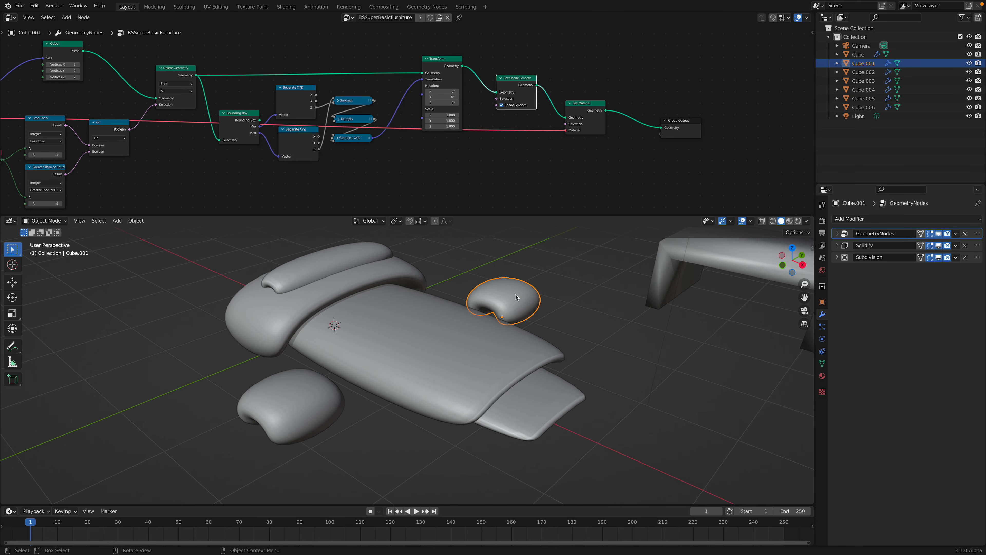
{"action": "left_click", "coordinate": [799, 221]}
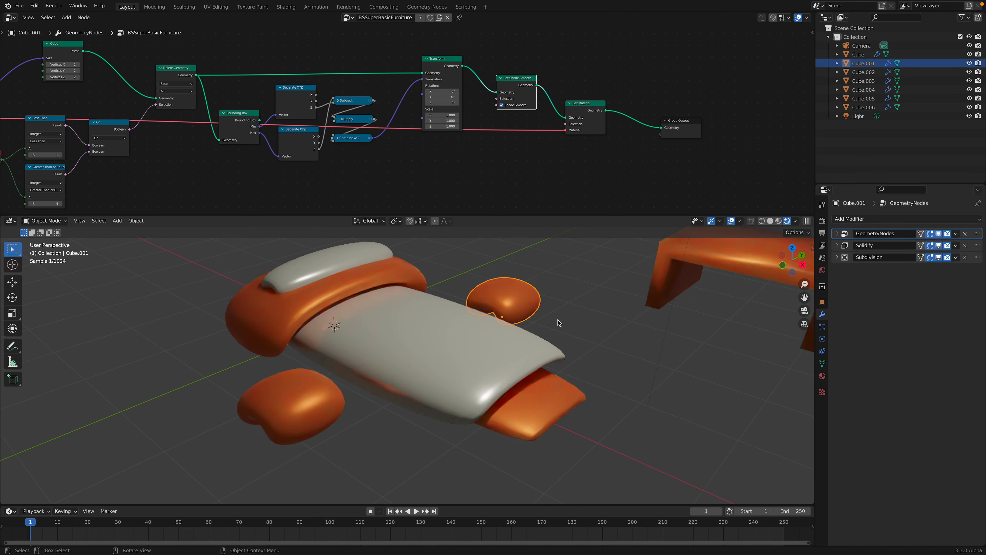
{"action": "left_click", "coordinate": [773, 221]}
Step: Delete the large middle panel and the smaller foot panel in front of the curved sofa back
{"action": "left_click", "coordinate": [450, 361]}
{"action": "key", "text": "Delete"}
{"action": "left_click", "coordinate": [466, 372]}
{"action": "left_click", "coordinate": [502, 294]}
{"action": "left_click", "coordinate": [472, 368]}
{"action": "key", "text": "Delete"}
Step: Select both rounded side chairs and move them together about 1.4 m along the negative X axis
{"action": "left_click", "coordinate": [499, 311]}
{"action": "key", "text": "g"}
{"action": "left_click", "coordinate": [325, 392]}
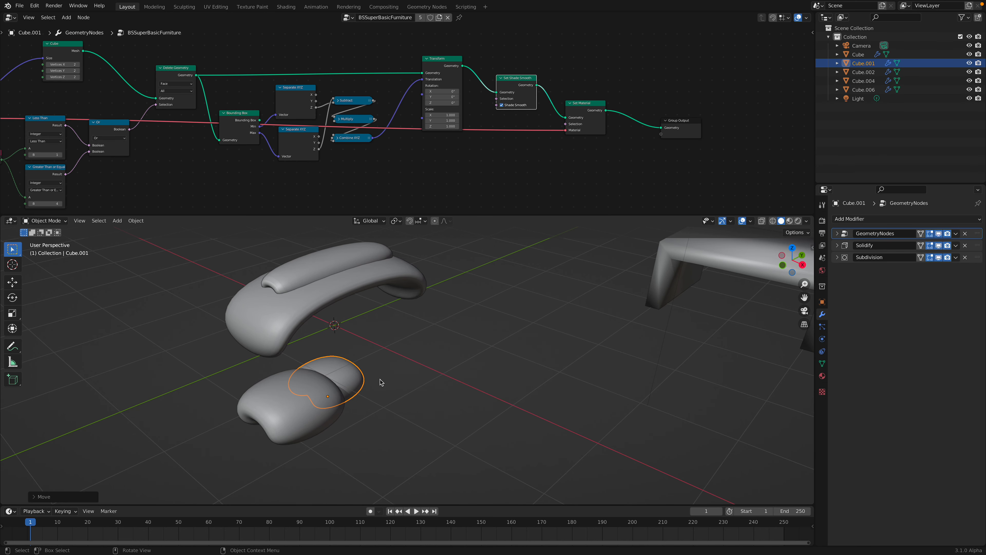
{"action": "key", "text": "ctrl+z"}
{"action": "left_click", "coordinate": [308, 405], "text": "shift"}
{"action": "key", "text": "g"}
{"action": "key", "text": "z"}
{"action": "right_click", "coordinate": [365, 394]}
{"action": "middle_click_drag", "start_coordinate": [368, 394], "coordinate": [429, 423]}
{"action": "key", "text": "g"}
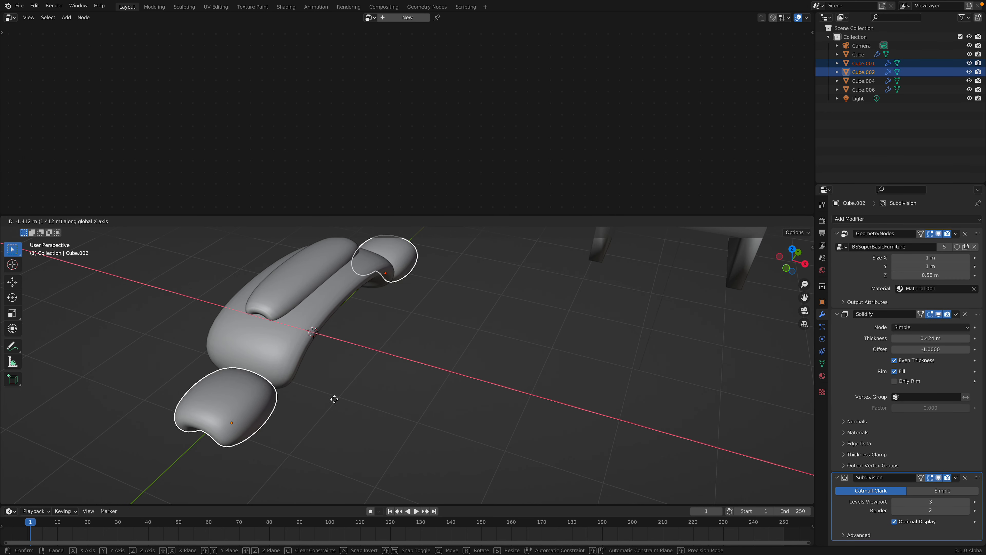
{"action": "left_click", "coordinate": [330, 394]}
{"action": "middle_click_drag", "start_coordinate": [330, 395], "coordinate": [357, 365]}
Step: Move the two side chairs outward along Y, away from the sofa, shifting the one on the negative side by about 0.35 m
{"action": "left_click", "coordinate": [509, 291]}
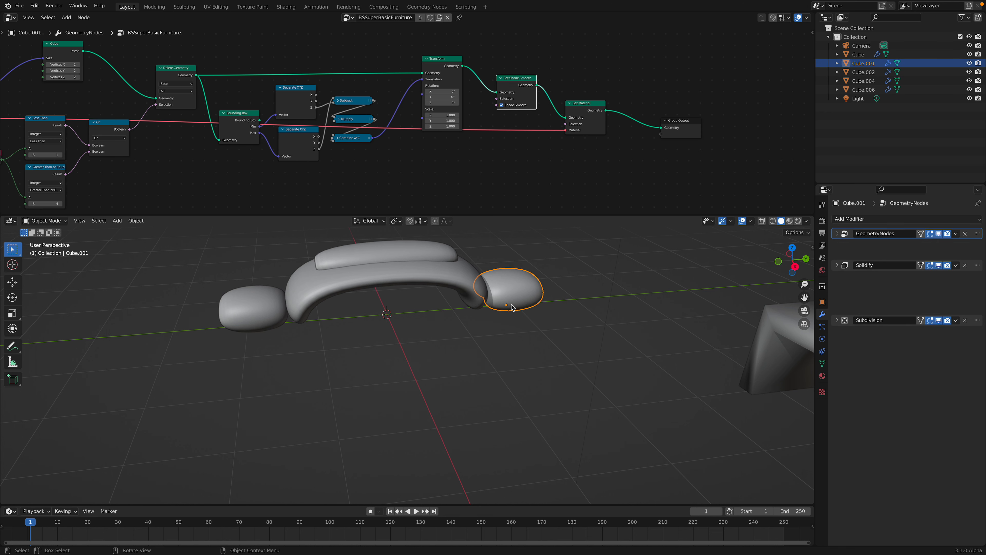
{"action": "key", "text": "g"}
{"action": "left_click", "coordinate": [531, 290]}
{"action": "left_click", "coordinate": [252, 319]}
{"action": "key", "text": "g"}
{"action": "key", "text": "y"}
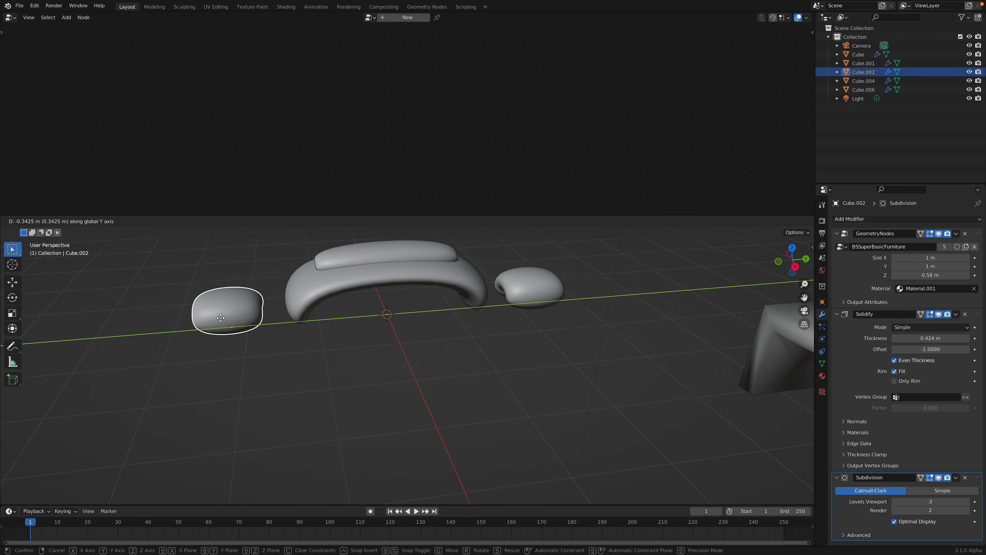
{"action": "left_click", "coordinate": [218, 321]}
Step: Duplicate the side chair on the positive Y side and place the copy centrally in front of the sofa along Y and X
{"action": "left_click", "coordinate": [481, 304]}
{"action": "left_click", "coordinate": [526, 299]}
{"action": "middle_click_drag", "start_coordinate": [524, 300], "coordinate": [531, 310]}
{"action": "key", "text": "shift+d"}
{"action": "key", "text": "y"}
{"action": "left_click", "coordinate": [391, 338]}
{"action": "middle_click_drag", "start_coordinate": [435, 339], "coordinate": [430, 344]}
{"action": "key", "text": "g"}
{"action": "key", "text": "x"}
{"action": "left_click", "coordinate": [558, 356]}
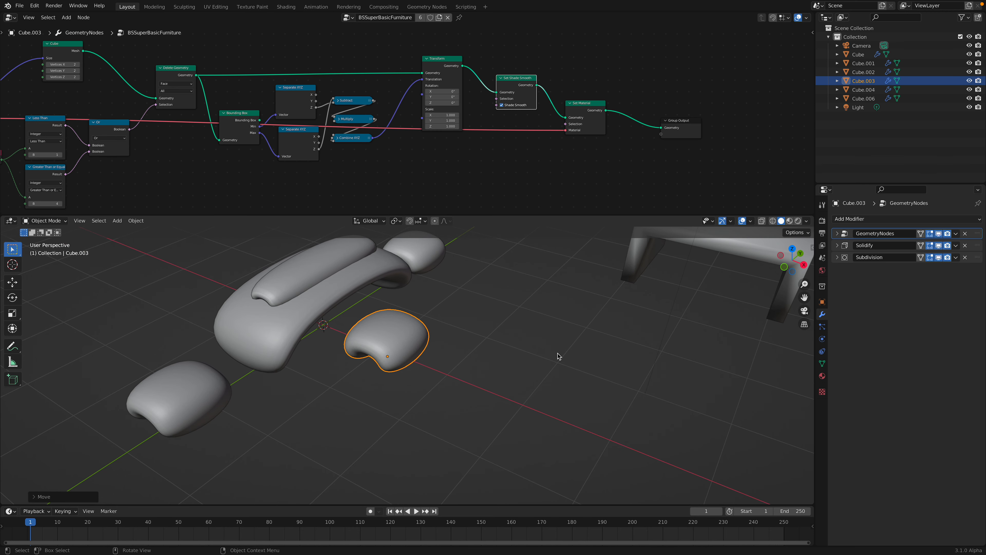
Step: Set the copied piece's size to 1.52 m in X and 1.6 m in Y
{"action": "left_click", "coordinate": [838, 234]}
{"action": "left_click_drag", "start_coordinate": [906, 258], "coordinate": [932, 267]}
{"action": "middle_click_drag", "start_coordinate": [552, 321], "coordinate": [496, 324]}
Step: Rotate the piece in front of the sofa 90 degrees about the Z axis
{"action": "key", "text": "r"}
{"action": "key", "text": "z"}
{"action": "key", "text": "Return"}
{"action": "type", "text": "rz90"}
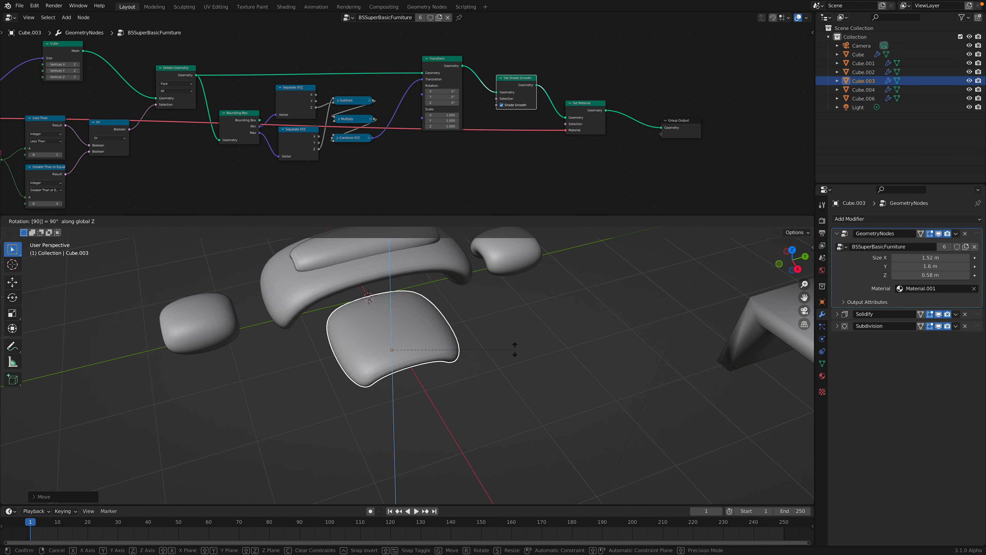
{"action": "key", "text": "Return"}
{"action": "middle_click_drag", "start_coordinate": [513, 348], "coordinate": [532, 335]}
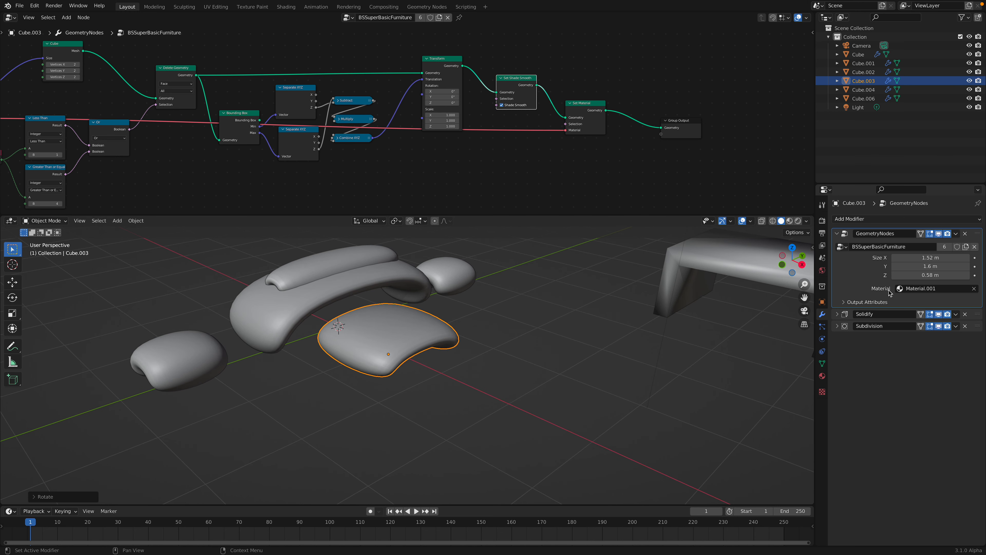
Step: Select all the rounded seating pieces and set their Solidify thickness together to 0.404 m
{"action": "left_click", "coordinate": [838, 314]}
{"action": "middle_click_drag", "start_coordinate": [660, 346], "coordinate": [678, 348]}
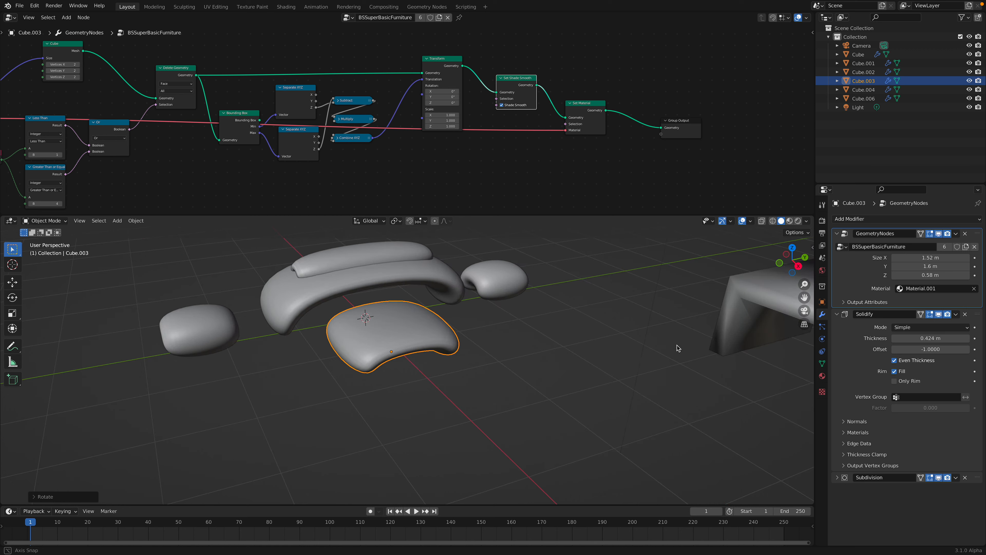
{"action": "left_click_drag", "start_coordinate": [174, 252], "coordinate": [639, 384]}
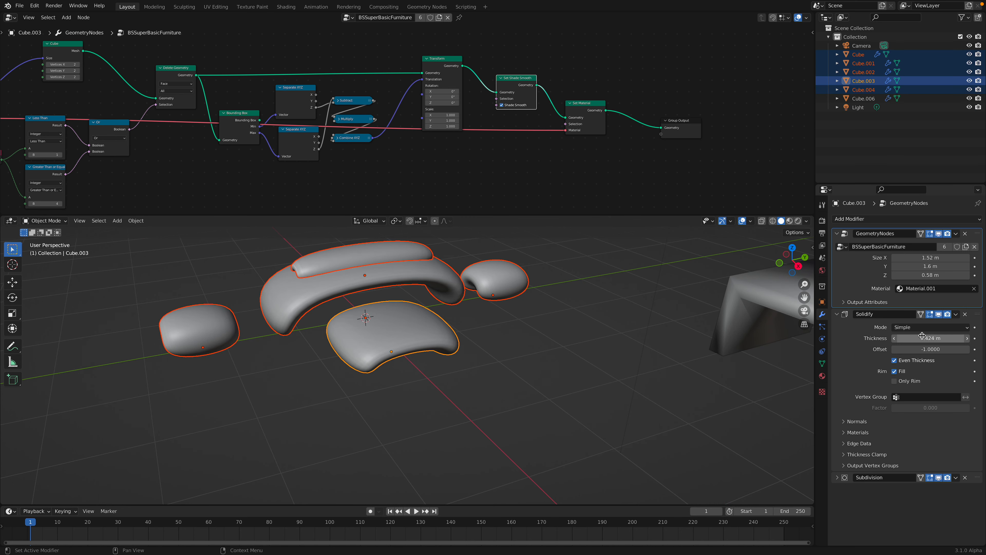
{"action": "mouse_move", "coordinate": [930, 338]}
{"action": "left_mouse_down", "text": "alt"}
{"action": "mouse_move", "coordinate": [895, 338]}
{"action": "mouse_move", "coordinate": [965, 338]}
{"action": "mouse_move", "coordinate": [941, 338]}
{"action": "left_mouse_up", "text": "alt"}
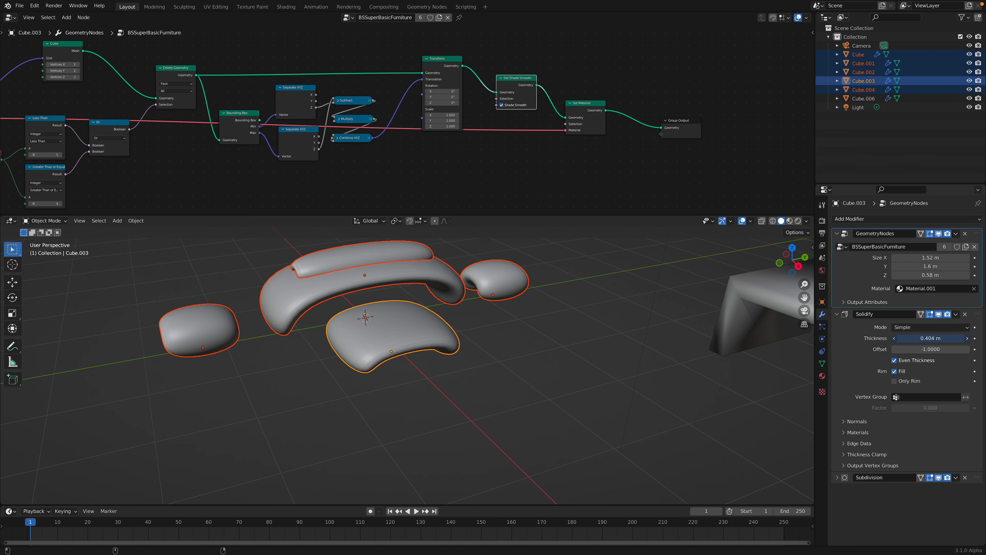
{"action": "left_click", "coordinate": [557, 337]}
{"action": "middle_click_drag", "start_coordinate": [557, 336], "coordinate": [524, 358]}
Step: Select the table piece, enlarge the node editor area, and disable Shade Smooth in the Set Shade Smooth node
{"action": "left_click", "coordinate": [630, 328]}
{"action": "middle_click_drag", "start_coordinate": [392, 324], "coordinate": [186, 338], "text": "shift"}
{"action": "scroll", "coordinate": [124, 351], "scroll_direction": "up", "scroll_amount": 3}
{"action": "middle_click_drag", "start_coordinate": [186, 338], "coordinate": [449, 313], "text": "shift"}
{"action": "scroll", "coordinate": [462, 346], "scroll_direction": "up", "scroll_amount": 1}
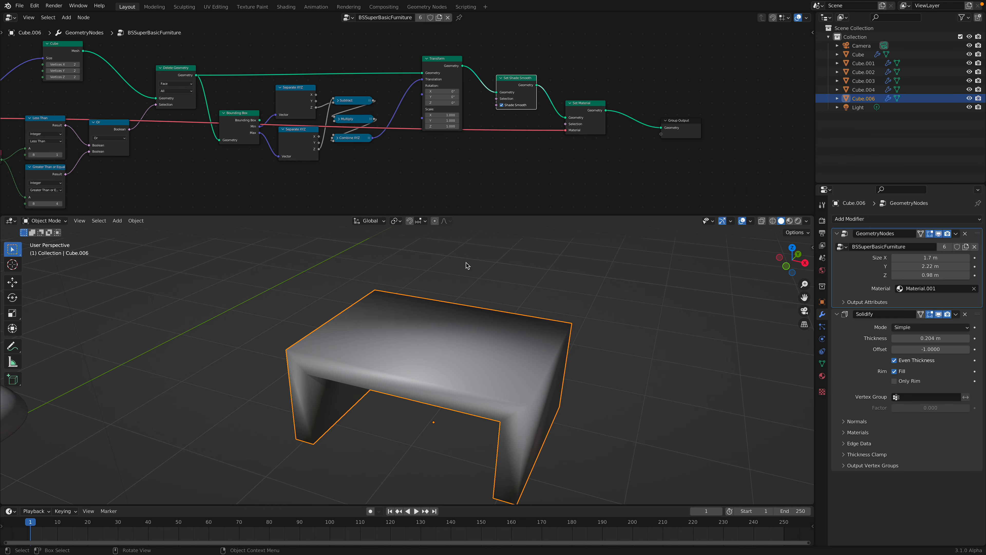
{"action": "left_click_drag", "start_coordinate": [494, 215], "coordinate": [495, 294]}
{"action": "middle_click_drag", "start_coordinate": [539, 191], "coordinate": [586, 196]}
{"action": "left_click", "coordinate": [569, 154]}
{"action": "left_click", "coordinate": [569, 154]}
{"action": "left_click", "coordinate": [569, 152]}
{"action": "left_click", "coordinate": [569, 152]}
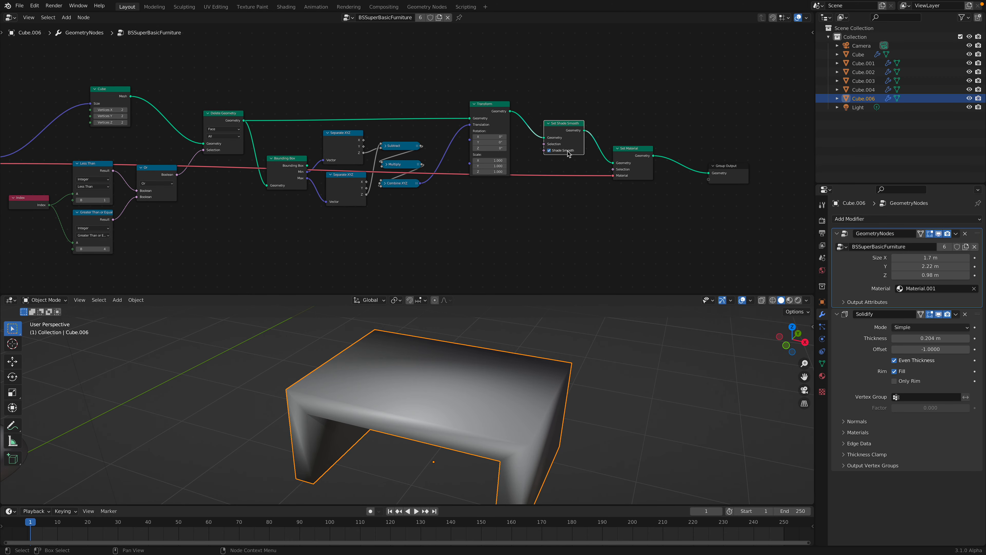
{"action": "left_click", "coordinate": [568, 152]}
Step: Expose Shade Smooth as a modifier input by linking it to the Group Input, and move the Set Shade Smooth node lower in the graph
{"action": "scroll", "coordinate": [458, 154], "scroll_direction": "down", "scroll_amount": 3}
{"action": "middle_click_drag", "start_coordinate": [247, 171], "coordinate": [410, 152]}
{"action": "left_click_drag", "start_coordinate": [243, 135], "coordinate": [208, 156]}
{"action": "scroll", "coordinate": [208, 157], "scroll_direction": "up", "scroll_amount": 1}
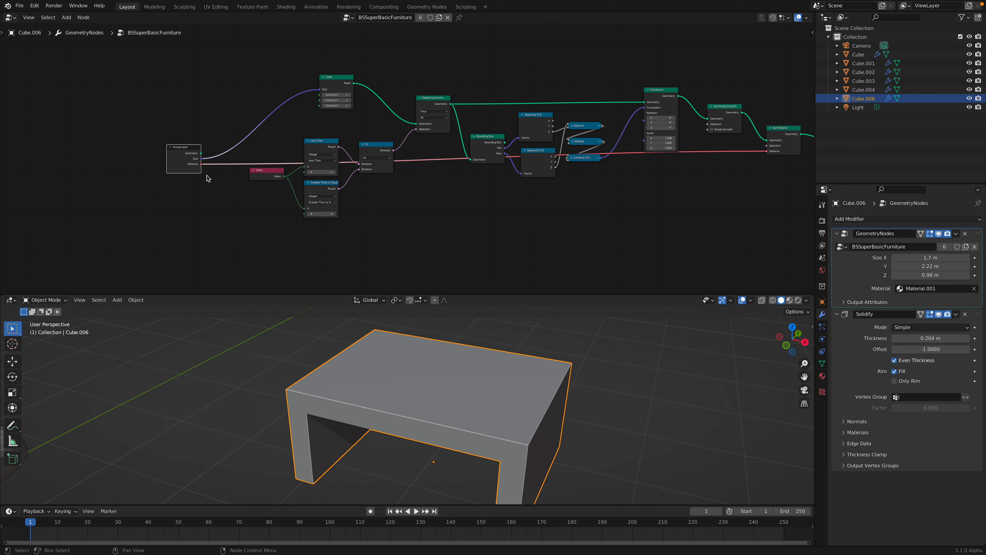
{"action": "left_click_drag", "start_coordinate": [708, 129], "coordinate": [708, 129]}
{"action": "left_click_drag", "start_coordinate": [730, 112], "coordinate": [721, 180]}
{"action": "left_click_drag", "start_coordinate": [171, 153], "coordinate": [164, 181]}
{"action": "mouse_move", "coordinate": [241, 186]}
{"action": "middle_mouse_down"}
{"action": "mouse_move", "coordinate": [178, 193]}
{"action": "mouse_move", "coordinate": [178, 177]}
{"action": "middle_mouse_up"}
{"action": "scroll", "coordinate": [113, 189], "scroll_direction": "up", "scroll_amount": 3}
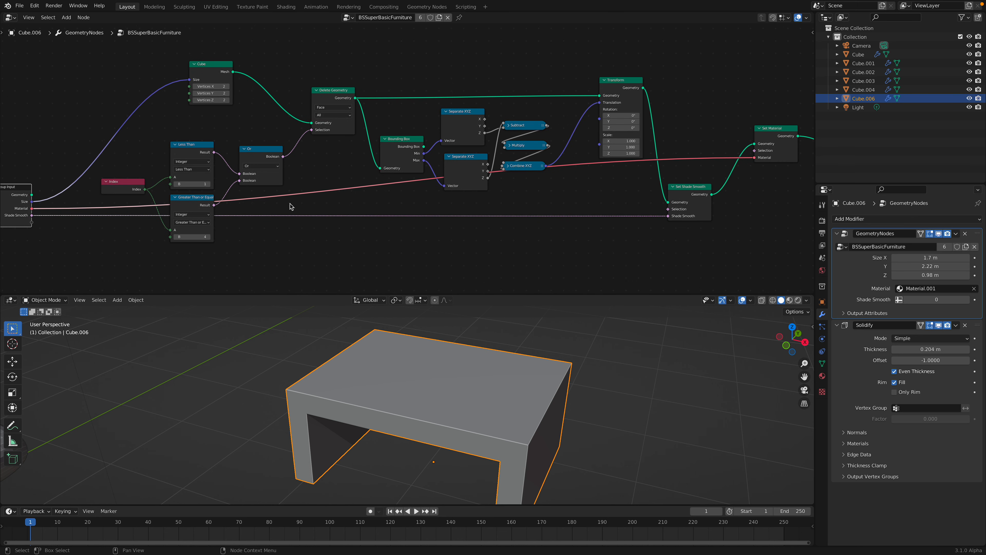
Step: Replace the long Shade Smooth link with a separate Group Input node connected directly to Set Shade Smooth
{"action": "middle_click_drag", "start_coordinate": [290, 204], "coordinate": [310, 194]}
{"action": "left_click_drag", "start_coordinate": [688, 206], "coordinate": [615, 220]}
{"action": "middle_click_drag", "start_coordinate": [686, 217], "coordinate": [713, 199]}
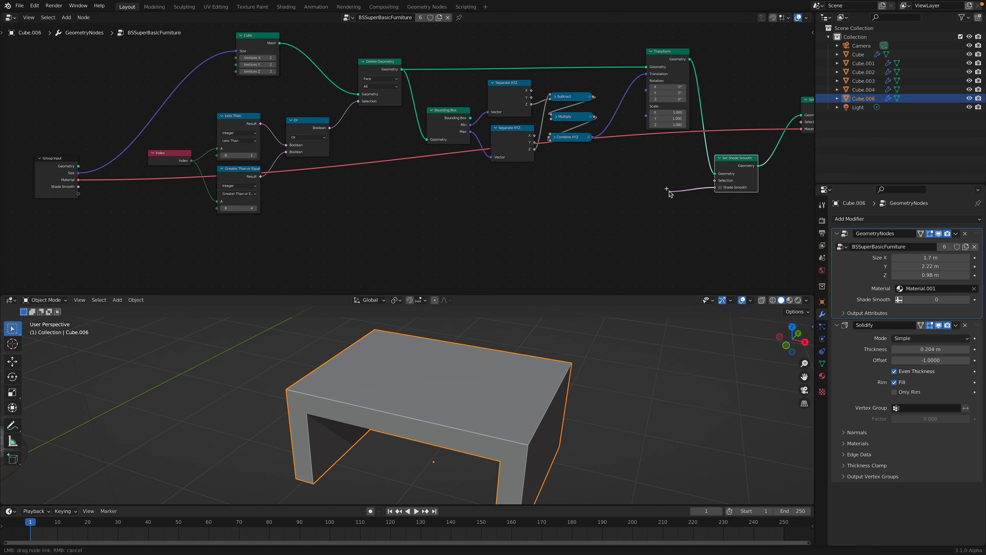
{"action": "left_click_drag", "start_coordinate": [669, 190], "coordinate": [669, 192]}
{"action": "key", "text": "Return"}
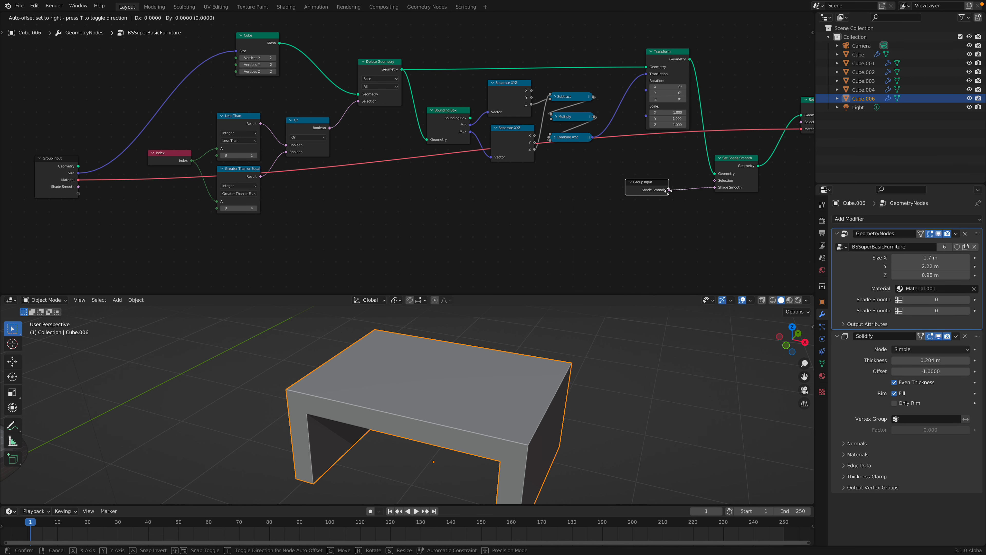
{"action": "middle_click_drag", "start_coordinate": [694, 184], "coordinate": [557, 193]}
{"action": "scroll", "coordinate": [622, 167], "scroll_direction": "down", "scroll_amount": 1}
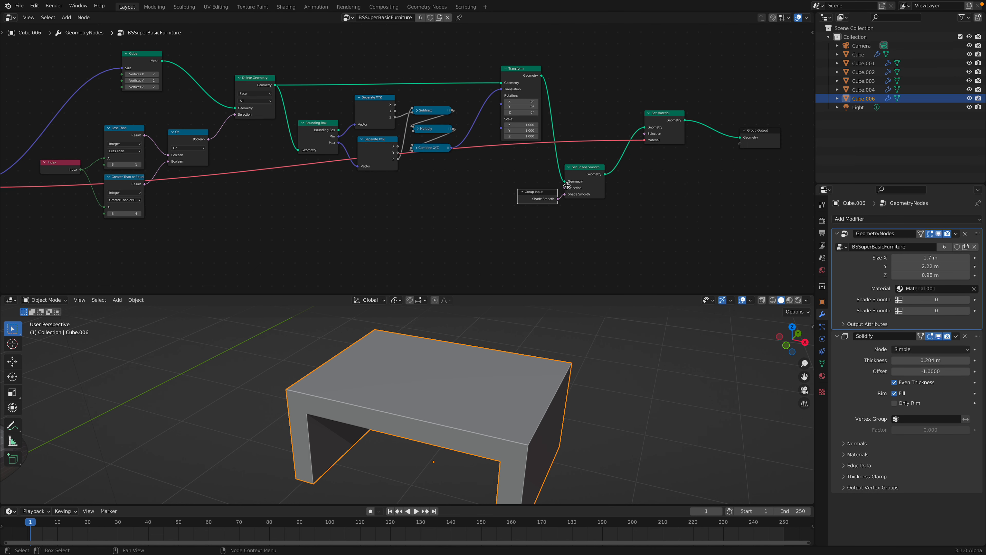
Step: Replace the long Material link with a separate Group Input node on Set Material, and keep both small Group Input nodes collapsed beside their targets
{"action": "left_click_drag", "start_coordinate": [658, 134], "coordinate": [676, 122]}
{"action": "scroll", "coordinate": [634, 126], "scroll_direction": "up", "scroll_amount": 3}
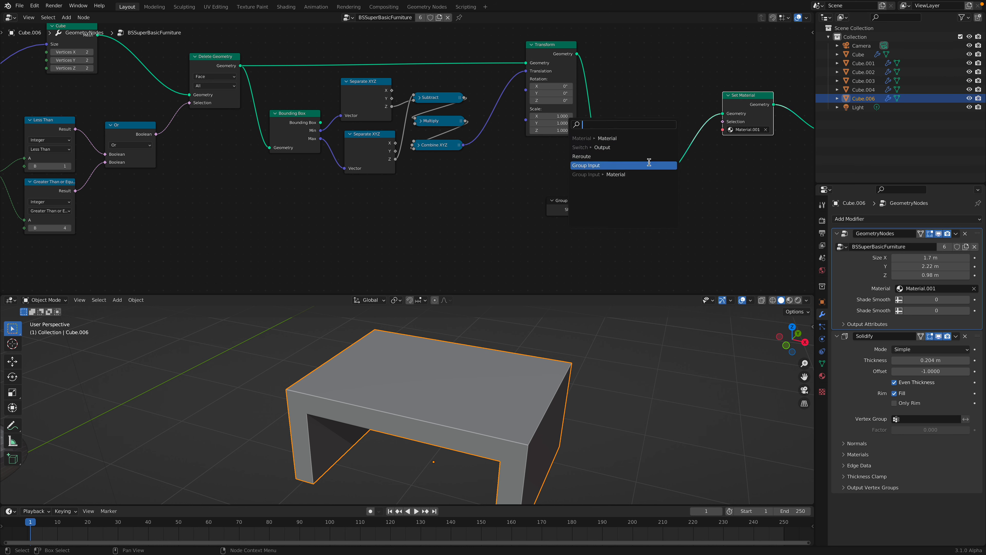
{"action": "left_click", "coordinate": [674, 165]}
{"action": "left_click", "coordinate": [672, 175]}
{"action": "left_click", "coordinate": [652, 124]}
{"action": "left_click_drag", "start_coordinate": [668, 125], "coordinate": [659, 127]}
{"action": "left_click_drag", "start_coordinate": [563, 202], "coordinate": [562, 216]}
{"action": "scroll", "coordinate": [467, 207], "scroll_direction": "left", "scroll_amount": 10}
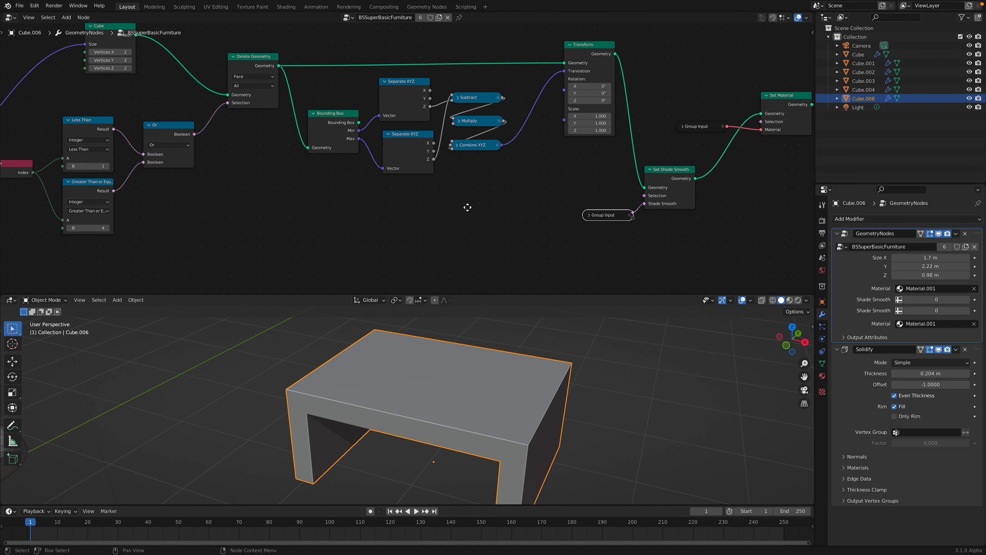
Step: Move the main Group Input node next to the Cube node and save the file
{"action": "left_click_drag", "start_coordinate": [241, 184], "coordinate": [388, 49]}
{"action": "middle_click_drag", "start_coordinate": [389, 49], "coordinate": [288, 83]}
{"action": "key", "text": "ctrl+s"}
Step: Examine the Cube node and its neighbouring nodes alongside the table's shape in the 3D viewport
{"action": "scroll", "coordinate": [396, 129], "scroll_direction": "down", "scroll_amount": 5}
{"action": "middle_click_drag", "start_coordinate": [396, 128], "coordinate": [297, 132]}
{"action": "scroll", "coordinate": [337, 134], "scroll_direction": "up", "scroll_amount": 2}
{"action": "scroll", "coordinate": [350, 113], "scroll_direction": "up", "scroll_amount": 1}
{"action": "left_click", "coordinate": [343, 99]}
{"action": "scroll", "coordinate": [343, 100], "scroll_direction": "up", "scroll_amount": 3}
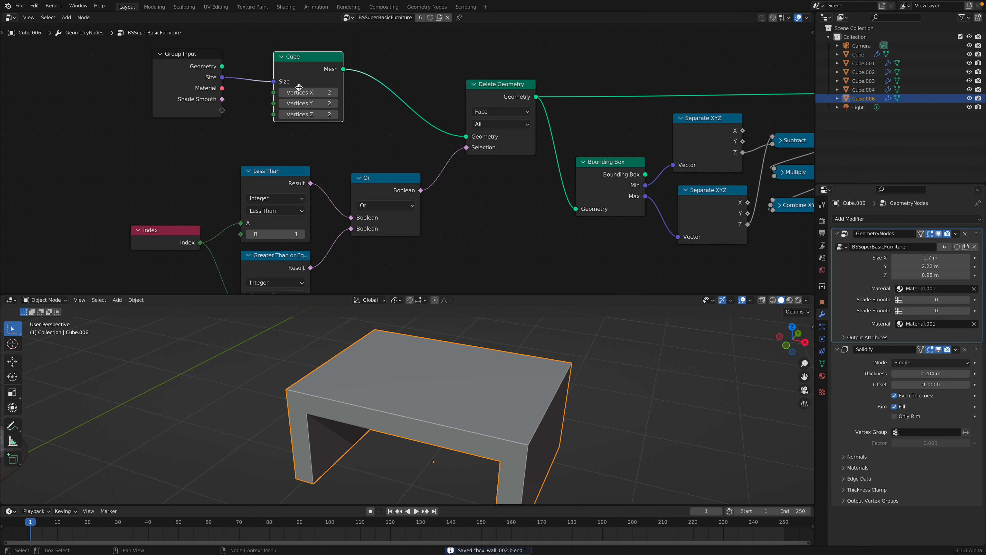
{"action": "scroll", "coordinate": [299, 88], "scroll_direction": "down", "scroll_amount": 1}
{"action": "scroll", "coordinate": [464, 359], "scroll_direction": "down", "scroll_amount": 3}
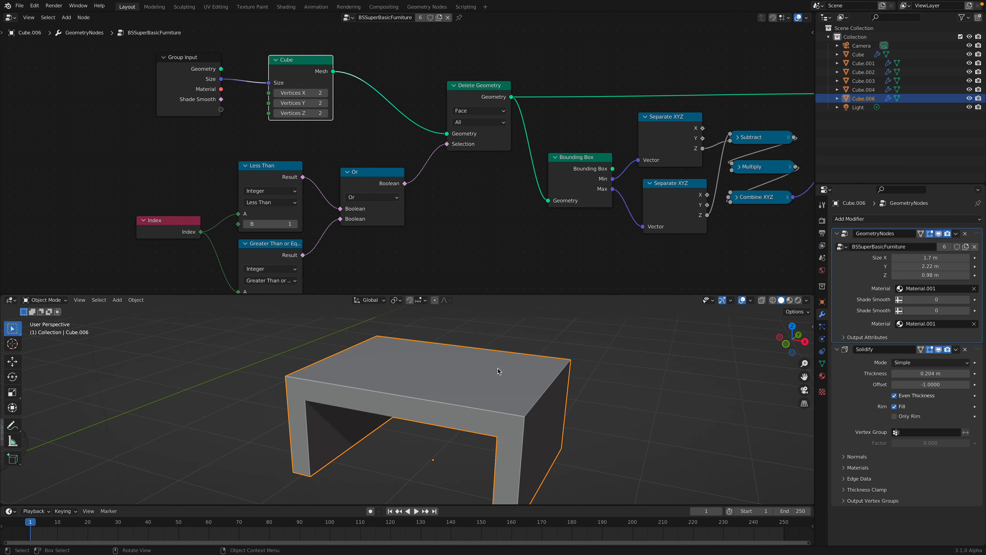
{"action": "middle_click_drag", "start_coordinate": [465, 359], "coordinate": [400, 396]}
{"action": "scroll", "coordinate": [435, 166], "scroll_direction": "down", "scroll_amount": 2}
{"action": "middle_click_drag", "start_coordinate": [435, 167], "coordinate": [377, 173]}
{"action": "middle_click_drag", "start_coordinate": [417, 347], "coordinate": [370, 440]}
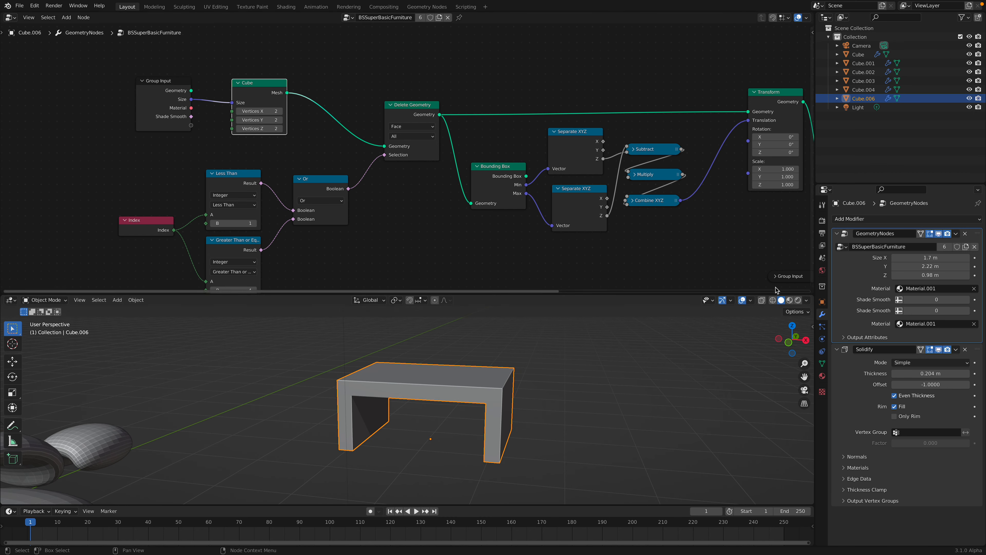
Step: Set the table's size to 0.34 m in X and 2.12 m in Y
{"action": "mouse_move", "coordinate": [931, 257]}
{"action": "left_mouse_down"}
{"action": "mouse_move", "coordinate": [971, 258]}
{"action": "mouse_move", "coordinate": [905, 258]}
{"action": "mouse_move", "coordinate": [938, 266]}
{"action": "mouse_move", "coordinate": [927, 266]}
{"action": "left_mouse_up"}
{"action": "middle_click_drag", "start_coordinate": [423, 398], "coordinate": [379, 432]}
{"action": "left_click_drag", "start_coordinate": [909, 256], "coordinate": [892, 257]}
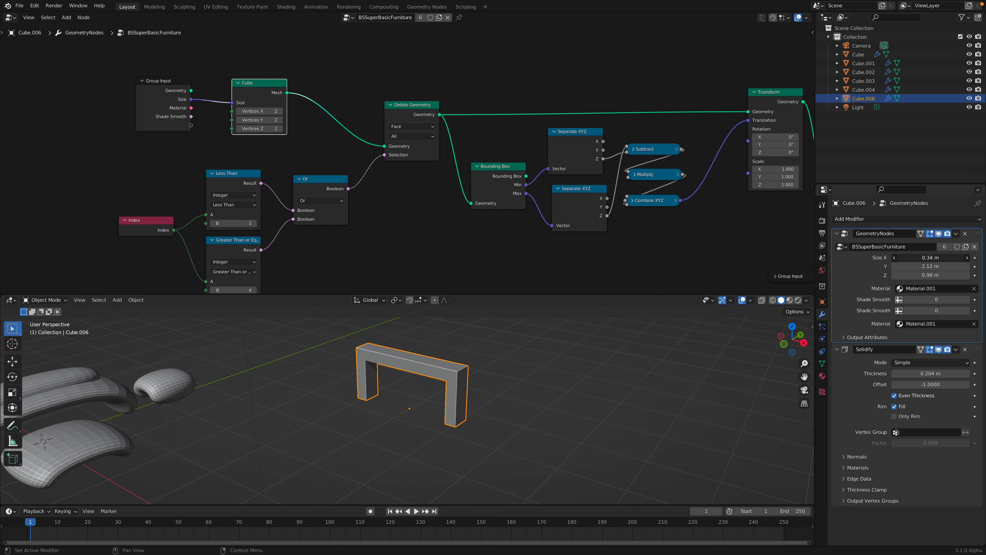
Step: Duplicate the table along the Y axis and repeat the duplication five times to make a row
{"action": "middle_click_drag", "start_coordinate": [495, 353], "coordinate": [438, 335]}
{"action": "key", "text": "shift+d"}
{"action": "key", "text": "y"}
{"action": "left_click", "coordinate": [548, 366]}
{"action": "key", "text": "shift+r"}
{"action": "key", "text": "shift+r"}
{"action": "key", "text": "shift+r"}
{"action": "key", "text": "shift+r"}
{"action": "key", "text": "shift+r"}
Step: Delete the row of duplicated tables, keeping only the original table
{"action": "left_click_drag", "start_coordinate": [438, 335], "coordinate": [599, 385]}
{"action": "key", "text": "x"}
{"action": "left_click", "coordinate": [599, 386]}
Step: Set the remaining table's size to 1.76 m in Y and 1.1 m in Z
{"action": "middle_click_drag", "start_coordinate": [513, 369], "coordinate": [468, 390]}
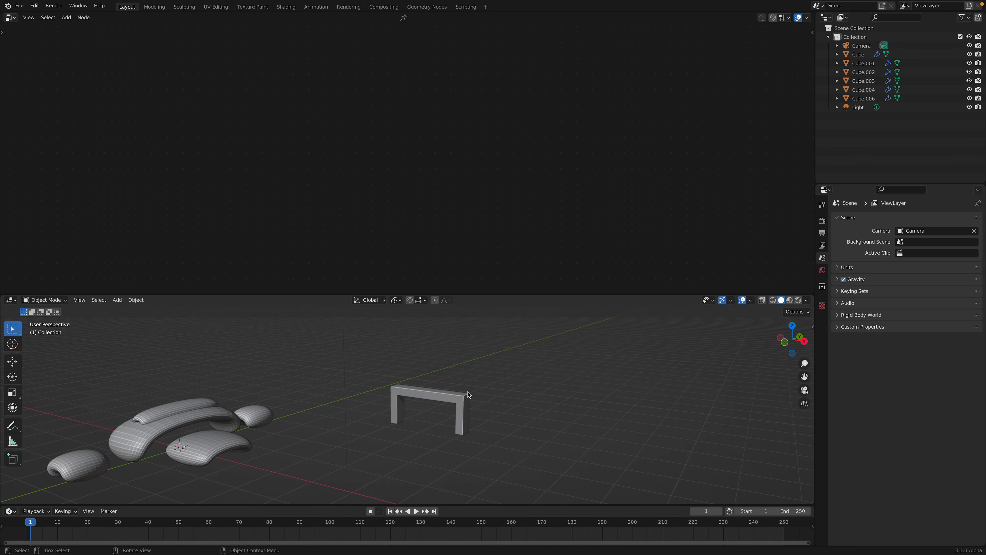
{"action": "left_click", "coordinate": [467, 391]}
{"action": "scroll", "coordinate": [484, 398], "scroll_direction": "up", "scroll_amount": 2}
{"action": "mouse_move", "coordinate": [916, 267]}
{"action": "left_mouse_down"}
{"action": "mouse_move", "coordinate": [897, 268]}
{"action": "mouse_move", "coordinate": [932, 275]}
{"action": "mouse_move", "coordinate": [912, 275]}
{"action": "mouse_move", "coordinate": [922, 275]}
{"action": "left_mouse_up"}
{"action": "middle_click_drag", "start_coordinate": [605, 414], "coordinate": [526, 419]}
Step: Tidy the start of the node tree by repositioning the Delete Geometry, Or, Less Than, Greater Than or Equal and Index nodes
{"action": "left_click_drag", "start_coordinate": [415, 112], "coordinate": [412, 105]}
{"action": "middle_click_drag", "start_coordinate": [519, 195], "coordinate": [425, 198]}
{"action": "left_click_drag", "start_coordinate": [315, 109], "coordinate": [311, 106]}
{"action": "middle_click_drag", "start_coordinate": [256, 175], "coordinate": [340, 167]}
{"action": "left_click_drag", "start_coordinate": [314, 181], "coordinate": [316, 174]}
{"action": "left_click_drag", "start_coordinate": [232, 174], "coordinate": [230, 159]}
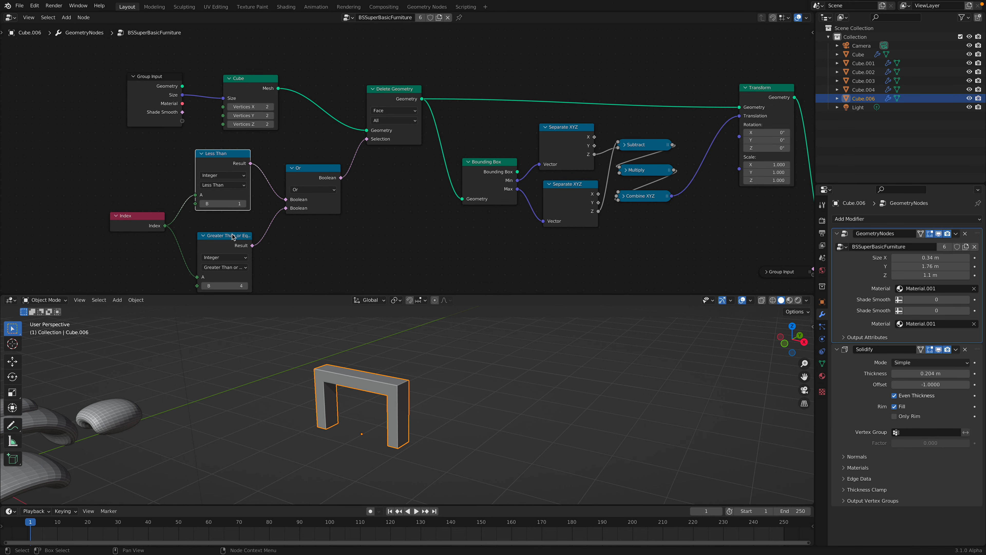
{"action": "left_click_drag", "start_coordinate": [236, 236], "coordinate": [235, 221]}
{"action": "middle_click_drag", "start_coordinate": [233, 208], "coordinate": [240, 201]}
{"action": "scroll", "coordinate": [240, 201], "scroll_direction": "up", "scroll_amount": 1}
{"action": "left_click_drag", "start_coordinate": [135, 210], "coordinate": [127, 202]}
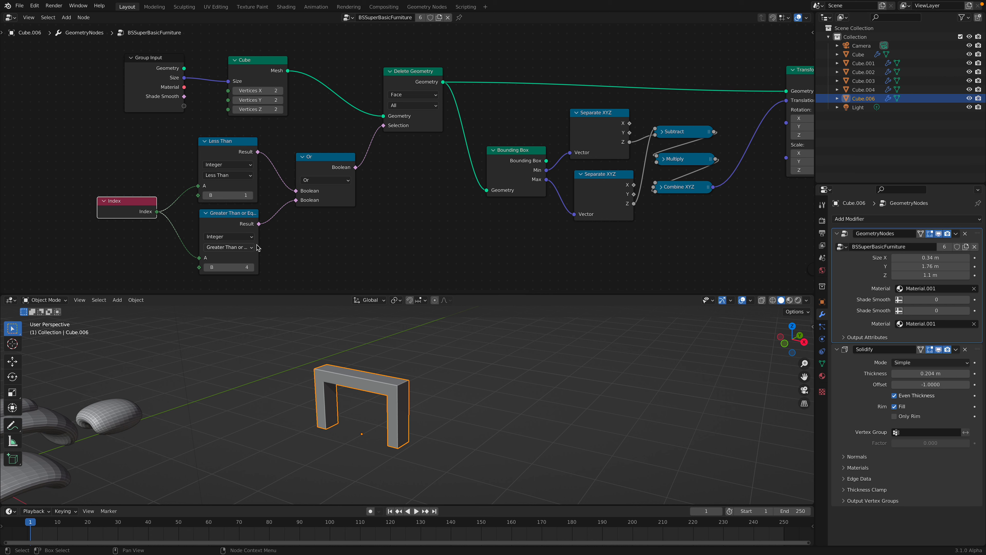
Step: Try other B values on the Greater Than or Equal node and return it to 4
{"action": "left_click", "coordinate": [254, 269]}
{"action": "left_click", "coordinate": [206, 267]}
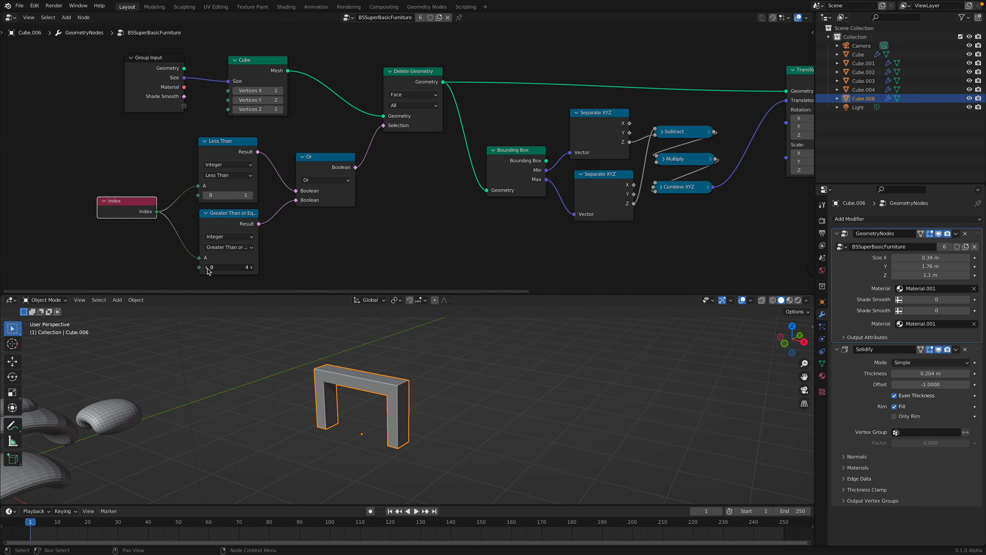
{"action": "left_click", "coordinate": [207, 268]}
{"action": "left_click", "coordinate": [206, 268]}
{"action": "left_click", "coordinate": [252, 268]}
{"action": "left_click", "coordinate": [252, 267]}
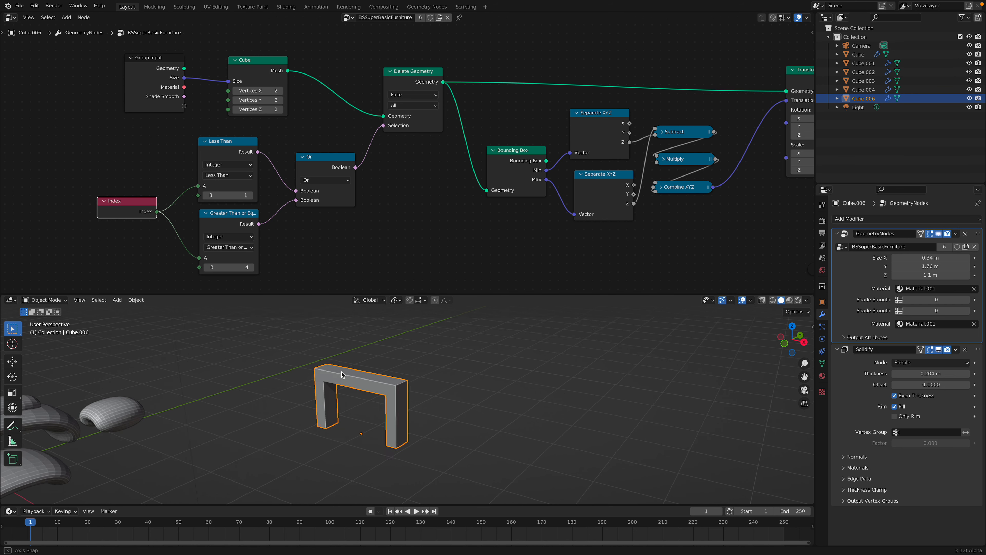
Step: Adjust the positions of the Or and Delete Geometry nodes between the comparison nodes and the Bounding Box
{"action": "middle_click_drag", "start_coordinate": [295, 204], "coordinate": [187, 228]}
{"action": "left_click_drag", "start_coordinate": [218, 179], "coordinate": [211, 180]}
{"action": "middle_click_drag", "start_coordinate": [215, 175], "coordinate": [252, 160]}
{"action": "left_click_drag", "start_coordinate": [232, 165], "coordinate": [221, 174]}
{"action": "middle_click_drag", "start_coordinate": [282, 168], "coordinate": [261, 183]}
{"action": "left_click_drag", "start_coordinate": [293, 106], "coordinate": [280, 107]}
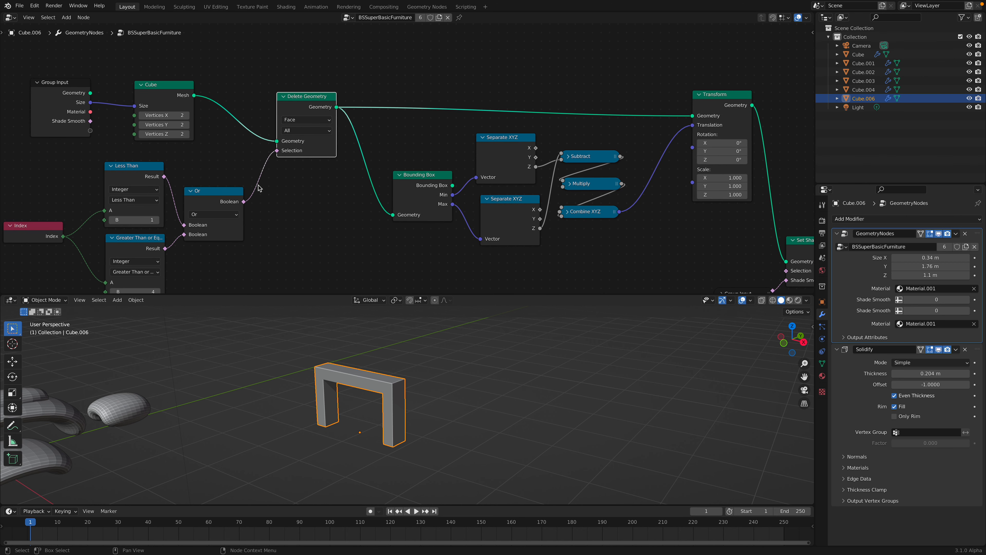
{"action": "left_click_drag", "start_coordinate": [304, 146], "coordinate": [302, 144]}
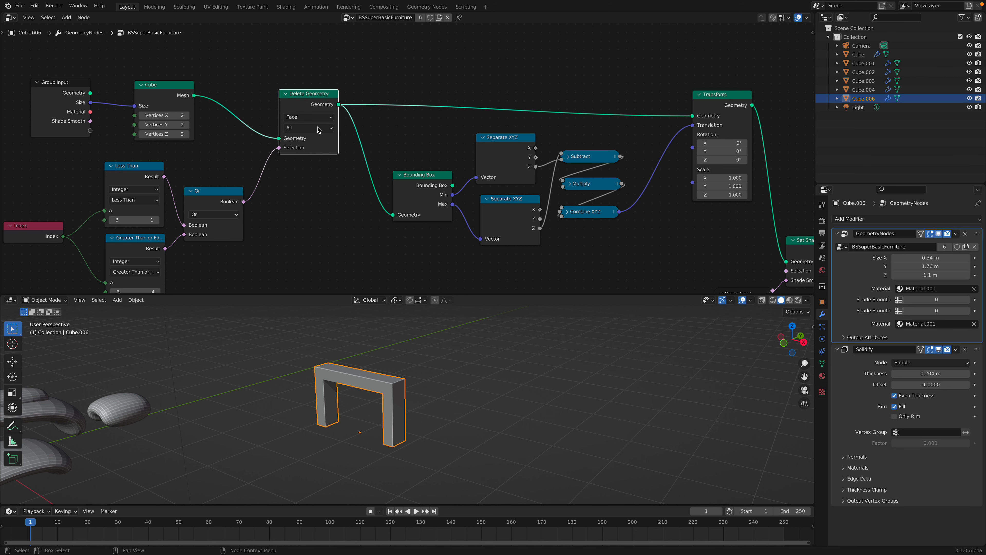
Step: Align the Transform node with Delete Geometry and tidy the Bounding Box, Separate XYZ, Subtract, Multiply and Combine XYZ nodes
{"action": "middle_click_drag", "start_coordinate": [386, 127], "coordinate": [300, 144]}
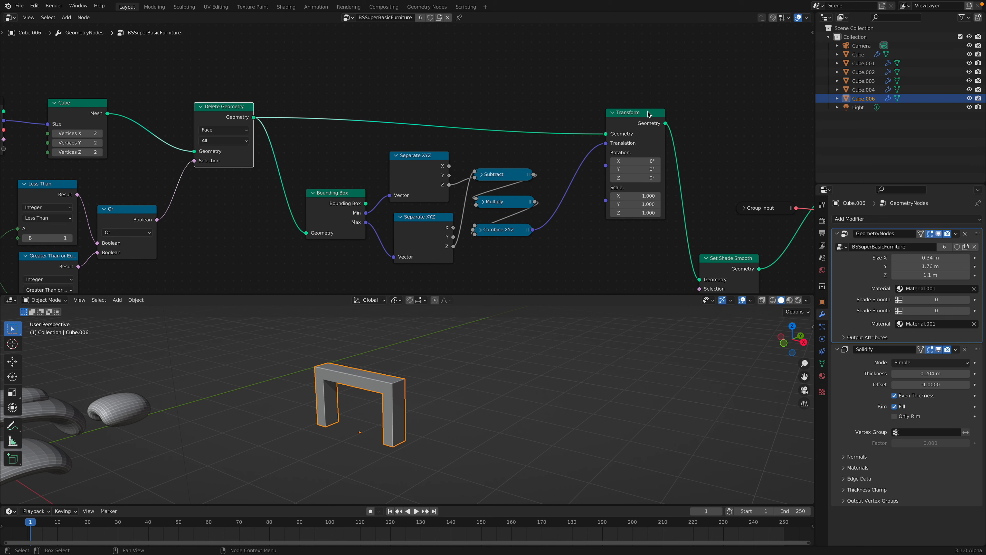
{"action": "left_click_drag", "start_coordinate": [649, 114], "coordinate": [649, 98]}
{"action": "middle_click_drag", "start_coordinate": [368, 177], "coordinate": [363, 143]}
{"action": "left_click_drag", "start_coordinate": [333, 162], "coordinate": [329, 160]}
{"action": "left_click_drag", "start_coordinate": [409, 130], "coordinate": [406, 127]}
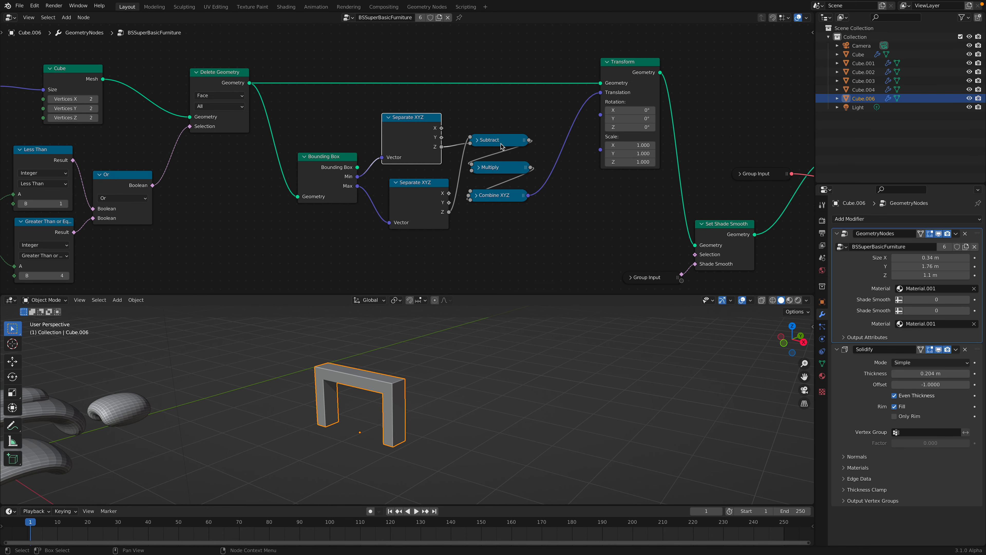
{"action": "left_click_drag", "start_coordinate": [502, 145], "coordinate": [500, 143]}
{"action": "left_click_drag", "start_coordinate": [486, 167], "coordinate": [484, 171]}
{"action": "left_click_drag", "start_coordinate": [484, 196], "coordinate": [482, 197]}
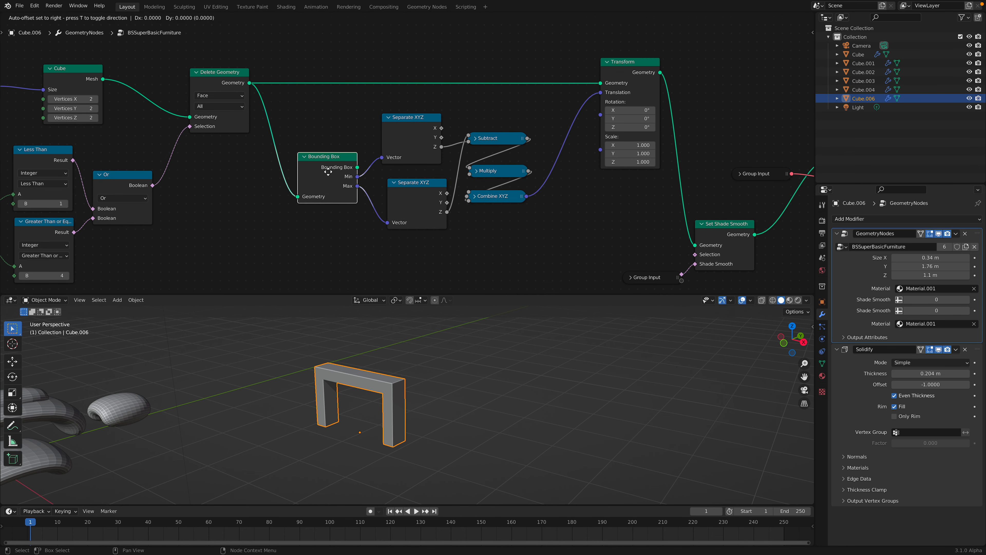
{"action": "left_click_drag", "start_coordinate": [328, 171], "coordinate": [328, 165]}
{"action": "middle_click_drag", "start_coordinate": [388, 381], "coordinate": [366, 353]}
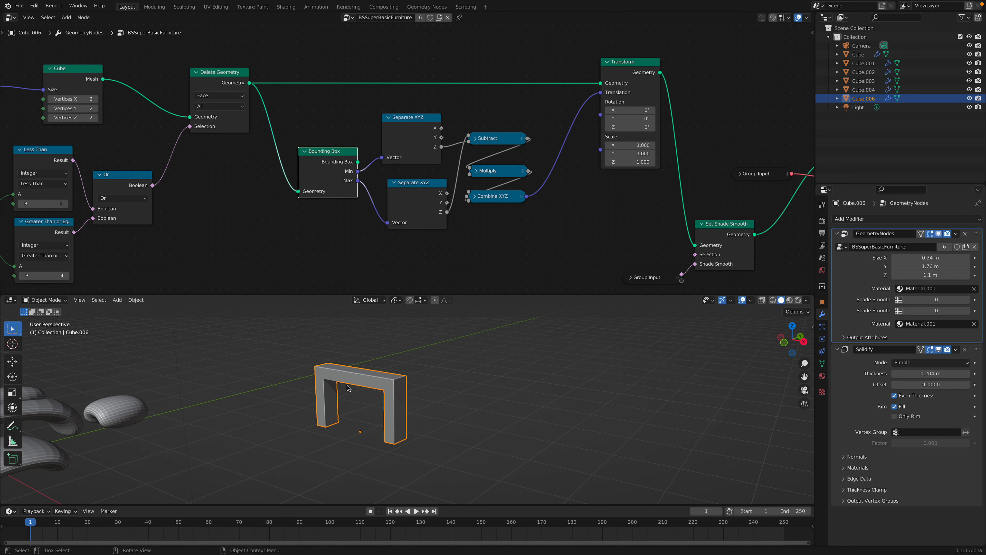
{"action": "left_click_drag", "start_coordinate": [417, 200], "coordinate": [410, 199]}
{"action": "scroll", "coordinate": [470, 231], "scroll_direction": "right", "scroll_amount": 3}
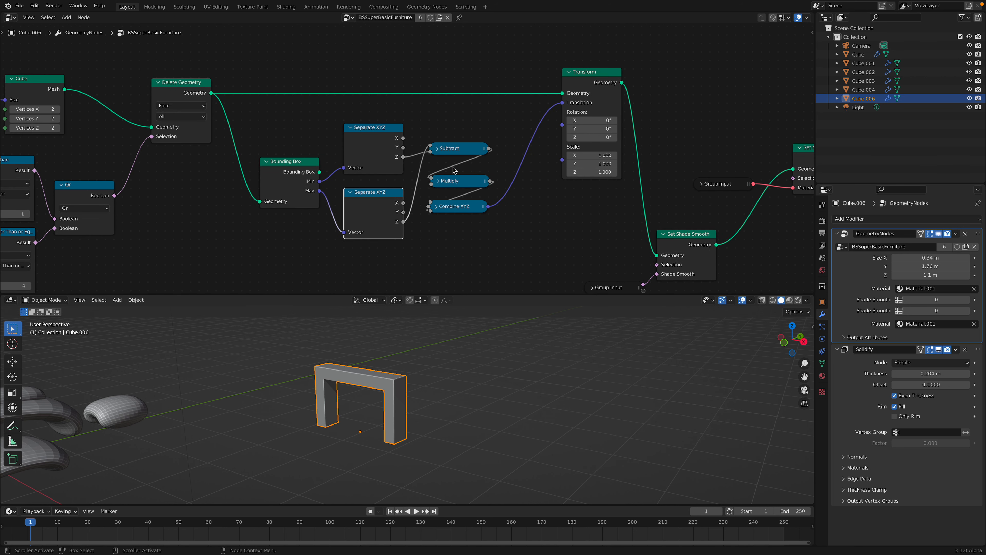
Step: Briefly expand the Multiply and Combine XYZ nodes to examine their settings, and collapse them again
{"action": "left_click", "coordinate": [436, 182]}
{"action": "left_click", "coordinate": [438, 182]}
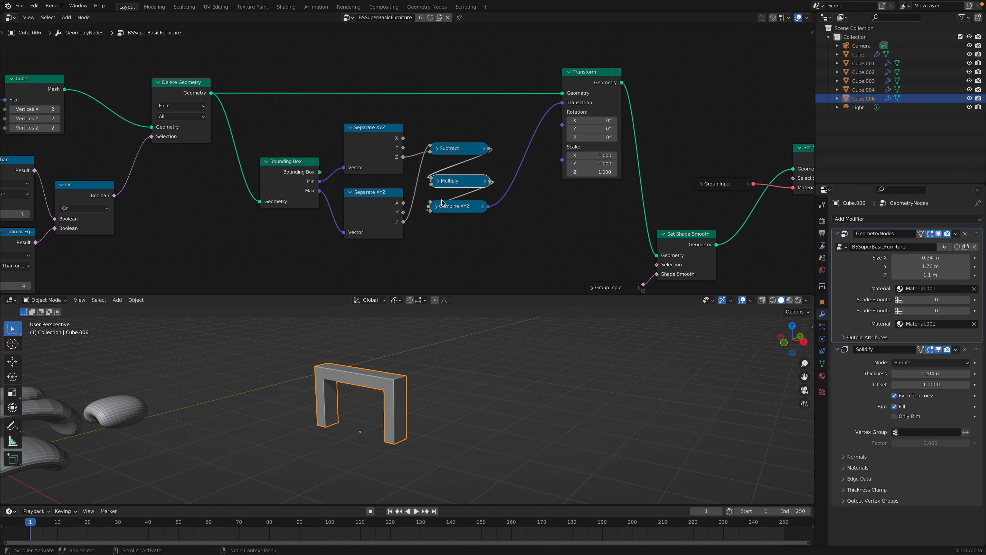
{"action": "left_click", "coordinate": [437, 210]}
{"action": "left_click", "coordinate": [437, 210]}
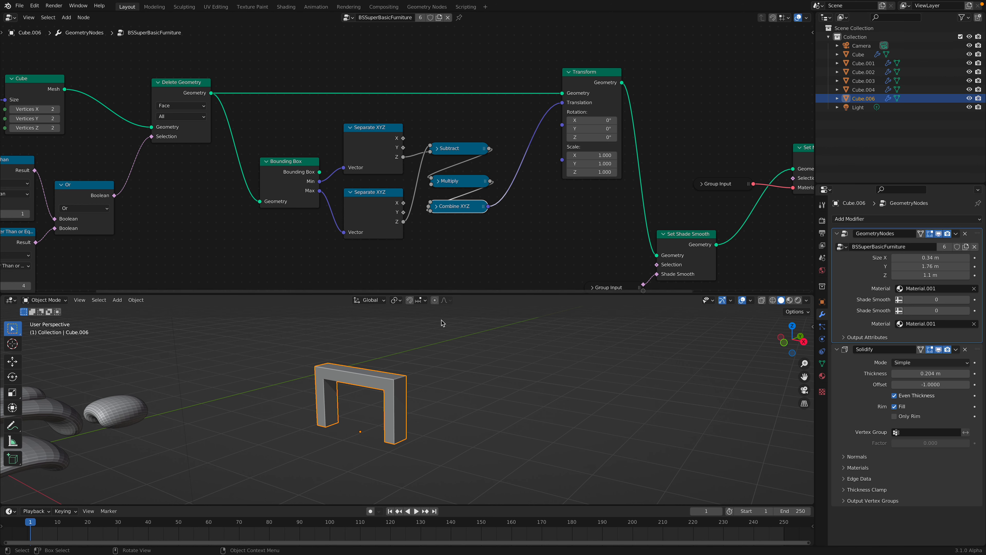
{"action": "middle_click_drag", "start_coordinate": [402, 423], "coordinate": [440, 393]}
Step: Reposition the Transform, Set Shade Smooth, Set Material and adjacent Group Input nodes, and save the file
{"action": "middle_click_drag", "start_coordinate": [556, 196], "coordinate": [454, 178]}
{"action": "left_click_drag", "start_coordinate": [466, 65], "coordinate": [461, 65]}
{"action": "scroll", "coordinate": [466, 86], "scroll_direction": "down", "scroll_amount": 1}
{"action": "middle_click_drag", "start_coordinate": [468, 88], "coordinate": [431, 78]}
{"action": "left_click_drag", "start_coordinate": [505, 201], "coordinate": [517, 184]}
{"action": "left_click_drag", "start_coordinate": [626, 118], "coordinate": [625, 139]}
{"action": "left_click_drag", "start_coordinate": [541, 155], "coordinate": [543, 157]}
{"action": "middle_click_drag", "start_coordinate": [597, 183], "coordinate": [539, 146]}
{"action": "key", "text": "ctrl+s"}
Step: Enlarge the 3D viewport at the node editor's expense and switch it to rendered shading
{"action": "middle_click_drag", "start_coordinate": [549, 349], "coordinate": [534, 343]}
{"action": "left_click_drag", "start_coordinate": [530, 293], "coordinate": [531, 226]}
{"action": "mouse_move", "coordinate": [541, 305]}
{"action": "middle_mouse_down", "text": "shift"}
{"action": "mouse_move", "coordinate": [605, 282]}
{"action": "mouse_move", "coordinate": [689, 289]}
{"action": "mouse_move", "coordinate": [673, 292]}
{"action": "middle_mouse_up", "text": "shift"}
{"action": "left_click", "coordinate": [790, 234]}
{"action": "mouse_move", "coordinate": [542, 341]}
{"action": "middle_mouse_down", "text": "shift"}
{"action": "mouse_move", "coordinate": [581, 334]}
{"action": "mouse_move", "coordinate": [486, 348]}
{"action": "mouse_move", "coordinate": [505, 342]}
{"action": "middle_mouse_up", "text": "shift"}
{"action": "left_click", "coordinate": [799, 233]}
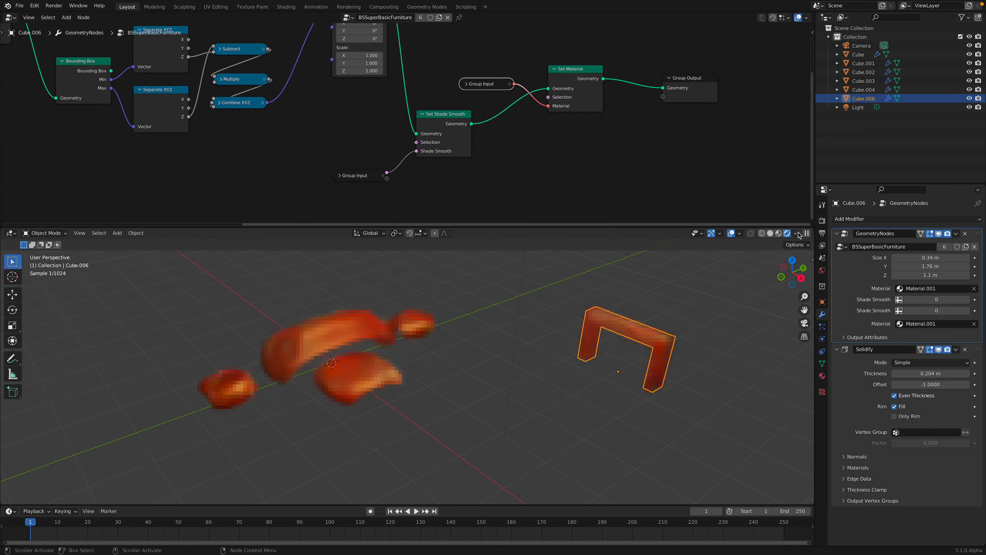
Step: Expand Cube.001's geometry nodes settings and assign Material to Cube.002 through its last Material input
{"action": "left_click", "coordinate": [417, 329]}
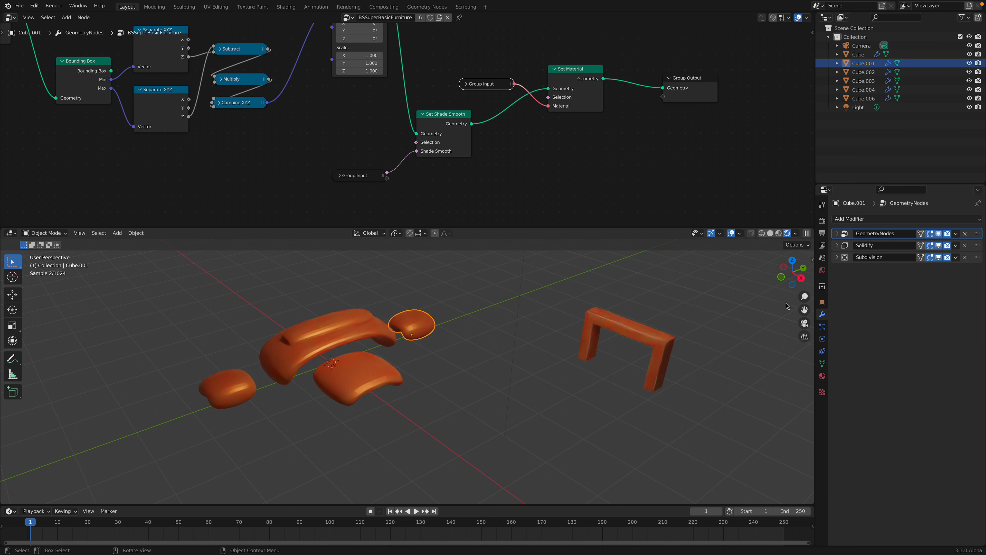
{"action": "left_click", "coordinate": [837, 234]}
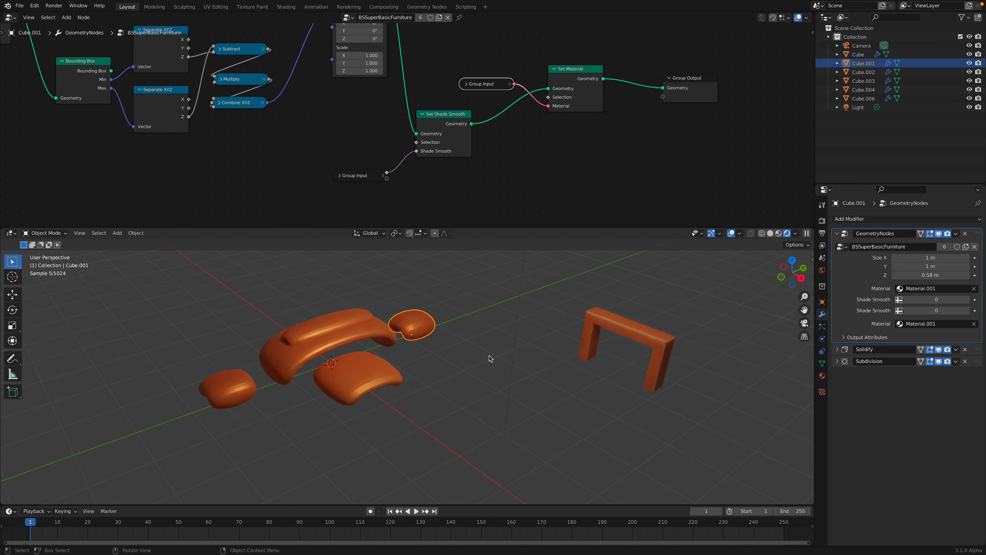
{"action": "left_click", "coordinate": [251, 375]}
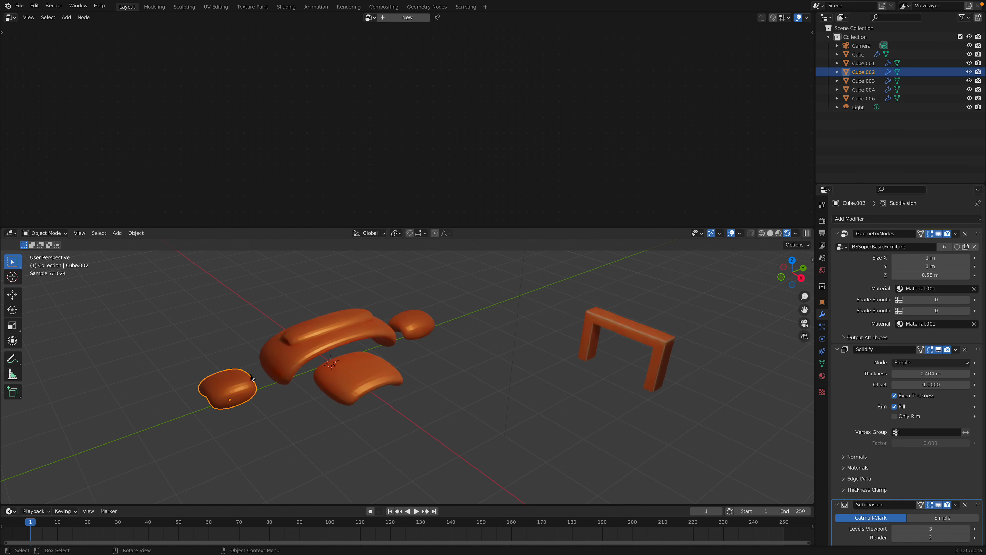
{"action": "left_click", "coordinate": [822, 376]}
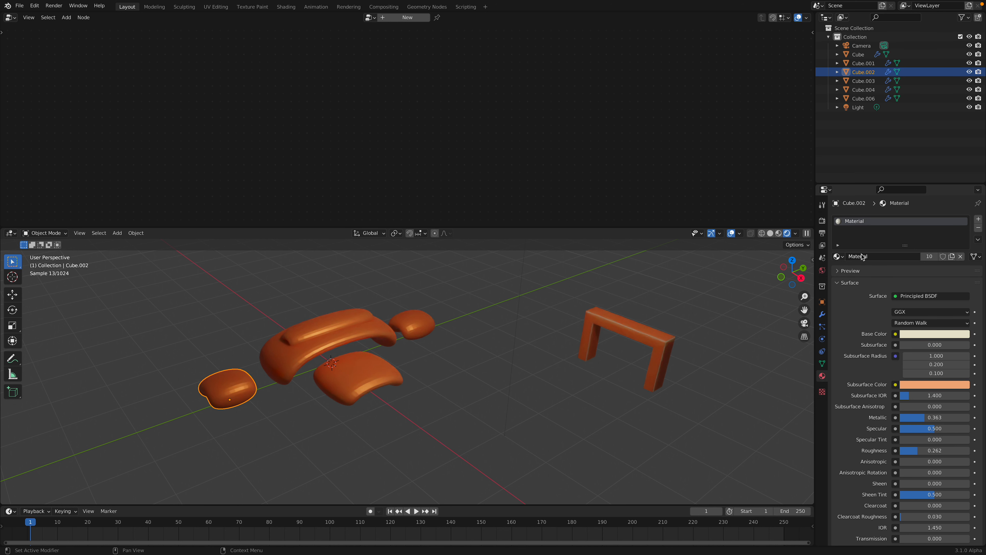
{"action": "left_click", "coordinate": [840, 257]}
{"action": "middle_click_drag", "start_coordinate": [562, 332], "coordinate": [570, 328]}
{"action": "left_click", "coordinate": [823, 314]}
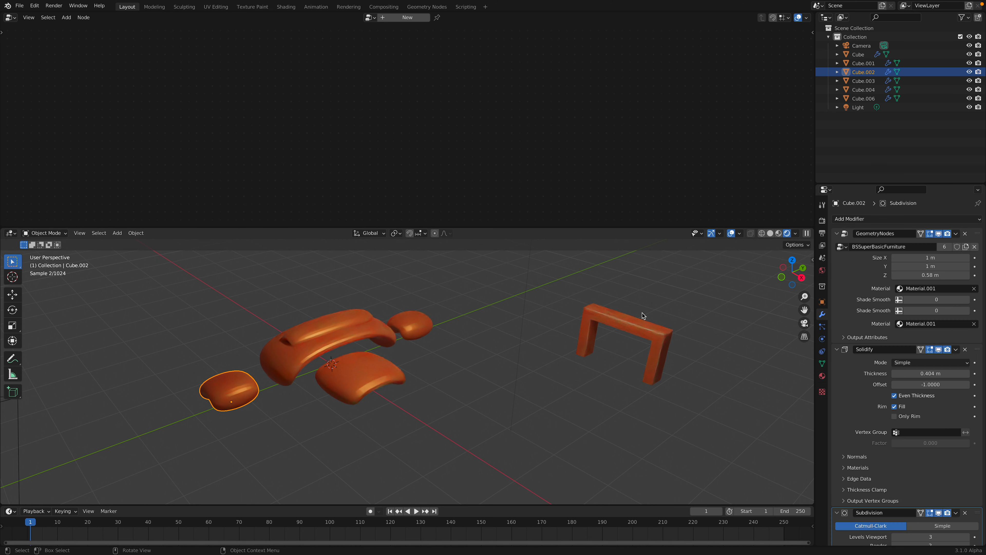
{"action": "left_click", "coordinate": [914, 323]}
{"action": "left_click", "coordinate": [915, 346]}
Step: Assign Material to Cube.001, Cube.004 and Cube.003 through the last Material input of their geometry nodes modifiers
{"action": "left_click", "coordinate": [421, 324]}
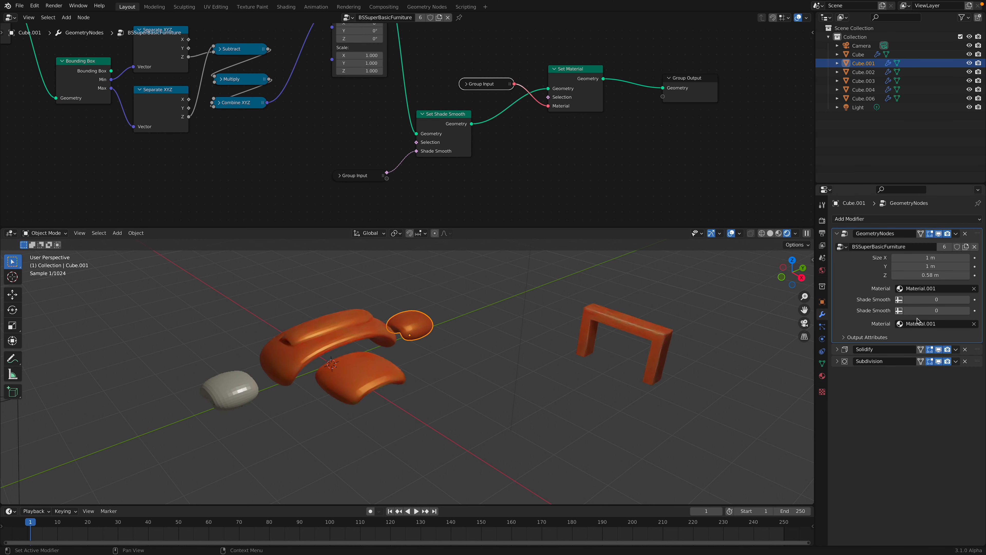
{"action": "left_click", "coordinate": [917, 323]}
{"action": "left_click", "coordinate": [915, 340]}
{"action": "left_click", "coordinate": [328, 327]}
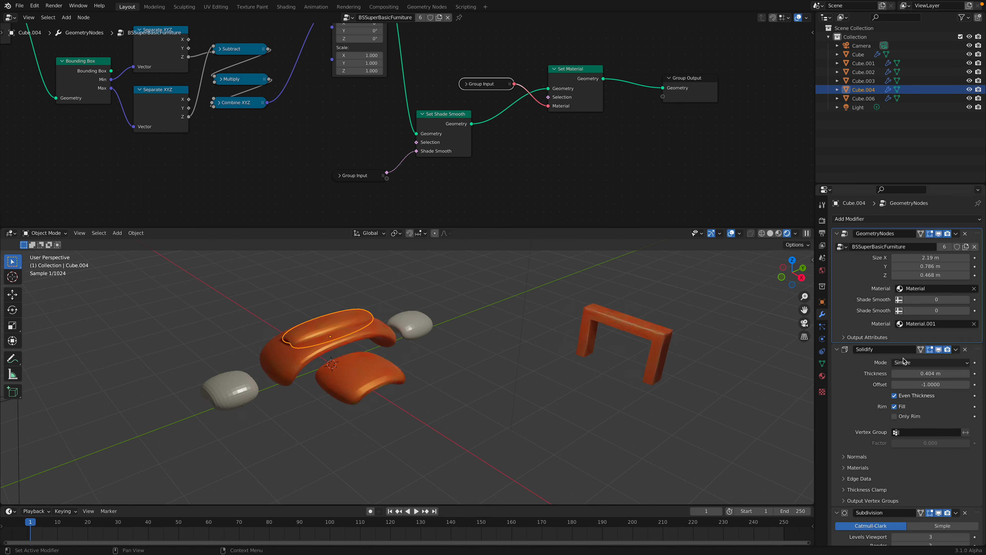
{"action": "left_click", "coordinate": [917, 323]}
{"action": "left_click", "coordinate": [915, 340]}
{"action": "left_click", "coordinate": [404, 367]}
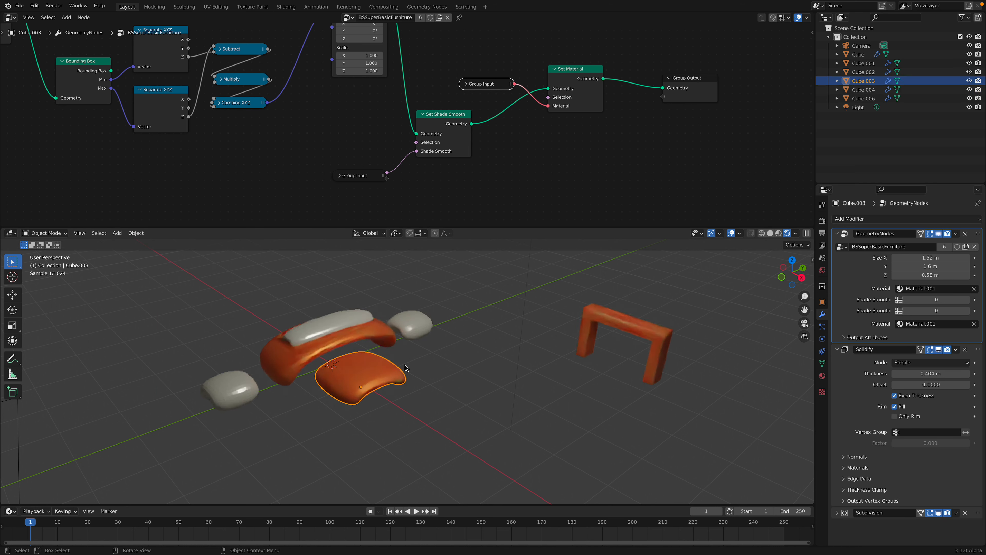
{"action": "left_click", "coordinate": [914, 323]}
{"action": "left_click", "coordinate": [915, 340]}
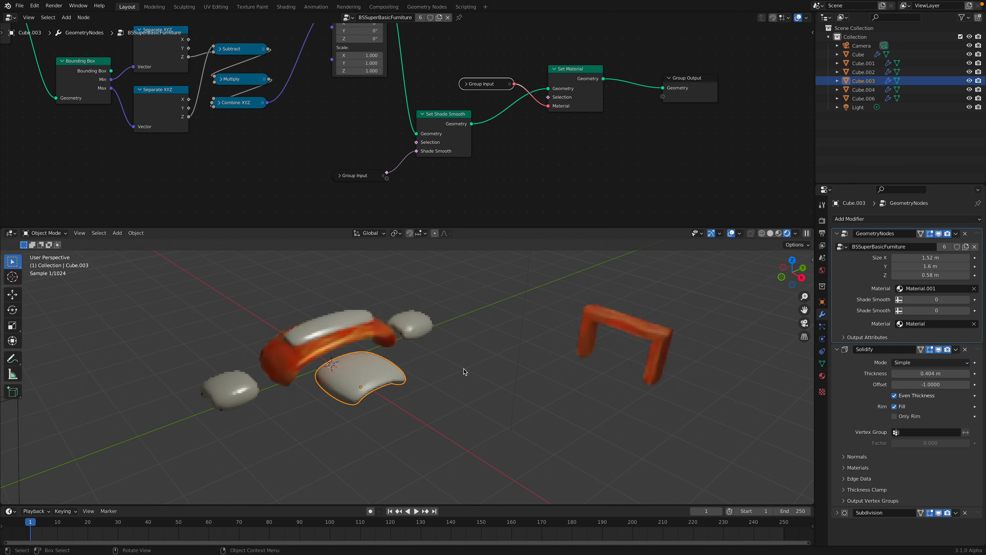
Step: Set the orange table's size to 0.22 m in X and 1.6 m in Y
{"action": "left_click", "coordinate": [466, 375]}
{"action": "middle_click_drag", "start_coordinate": [466, 375], "coordinate": [475, 376]}
{"action": "left_click", "coordinate": [613, 312]}
{"action": "middle_click_drag", "start_coordinate": [621, 313], "coordinate": [645, 310]}
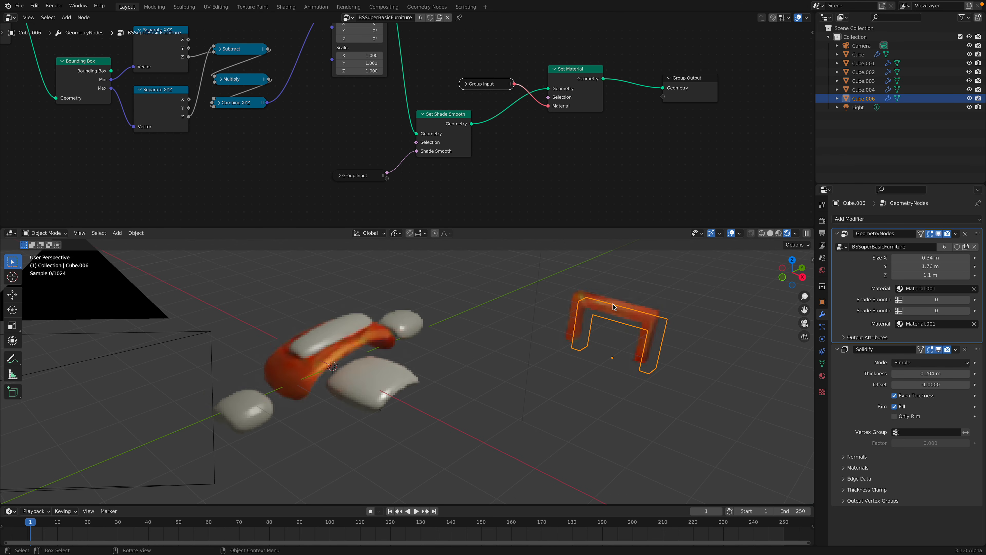
{"action": "mouse_move", "coordinate": [926, 258]}
{"action": "left_mouse_down"}
{"action": "mouse_move", "coordinate": [950, 259]}
{"action": "mouse_move", "coordinate": [922, 258]}
{"action": "mouse_move", "coordinate": [930, 267]}
{"action": "left_mouse_up"}
Step: Duplicate the orange table along the X axis to build a row of identical low arches
{"action": "scroll", "coordinate": [628, 367], "scroll_direction": "down", "scroll_amount": 2}
{"action": "middle_click_drag", "start_coordinate": [628, 367], "coordinate": [633, 382]}
{"action": "key", "text": "shift+d"}
{"action": "key", "text": "x"}
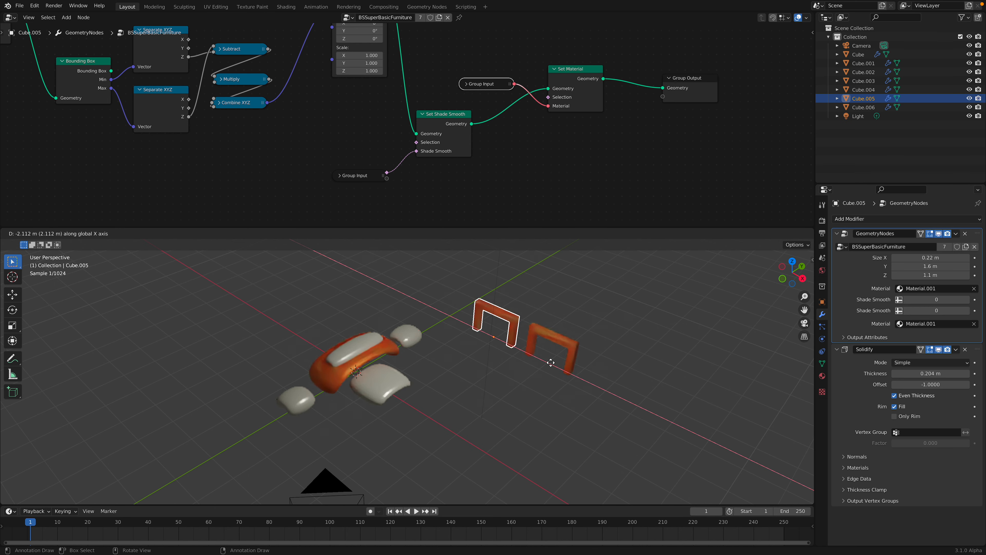
{"action": "left_click", "coordinate": [485, 353]}
{"action": "key", "text": "shift+d"}
{"action": "key", "text": "x"}
{"action": "left_click", "coordinate": [648, 407]}
Step: Resize the last duplicate to 0.78 m in Y and 2.52 m in Z, and duplicate it into three tall arches
{"action": "middle_click_drag", "start_coordinate": [647, 407], "coordinate": [613, 407], "text": "shift"}
{"action": "left_click_drag", "start_coordinate": [911, 267], "coordinate": [933, 275]}
{"action": "middle_click_drag", "start_coordinate": [624, 374], "coordinate": [547, 346]}
{"action": "key", "text": "shift+d"}
{"action": "left_click", "coordinate": [642, 400]}
{"action": "key", "text": "shift+r"}
{"action": "left_click", "coordinate": [551, 309]}
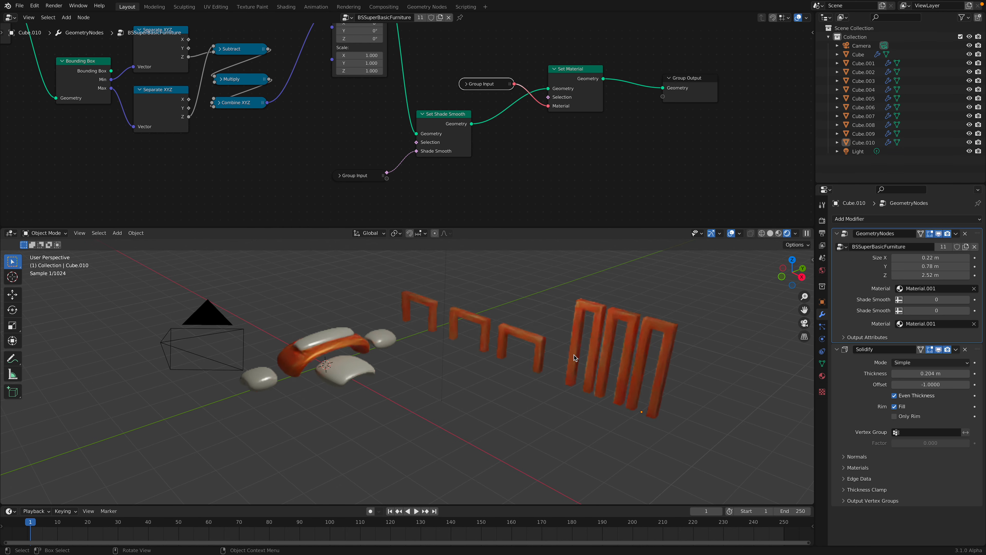
Step: Select all objects with Cube.004 active and set the second Shade Smooth input to 1 on all of them
{"action": "scroll", "coordinate": [574, 355], "scroll_direction": "up", "scroll_amount": 2}
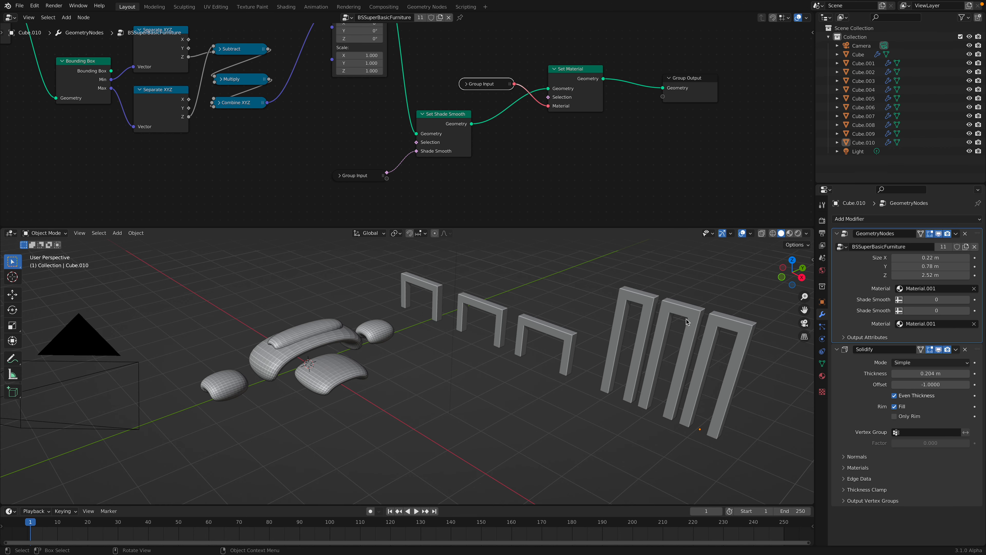
{"action": "left_click", "coordinate": [687, 307]}
{"action": "mouse_move", "coordinate": [423, 369]}
{"action": "middle_mouse_down"}
{"action": "mouse_move", "coordinate": [538, 352]}
{"action": "mouse_move", "coordinate": [519, 350]}
{"action": "mouse_move", "coordinate": [505, 373]}
{"action": "mouse_move", "coordinate": [516, 371]}
{"action": "middle_mouse_up"}
{"action": "left_click", "coordinate": [526, 338]}
{"action": "key", "text": "a"}
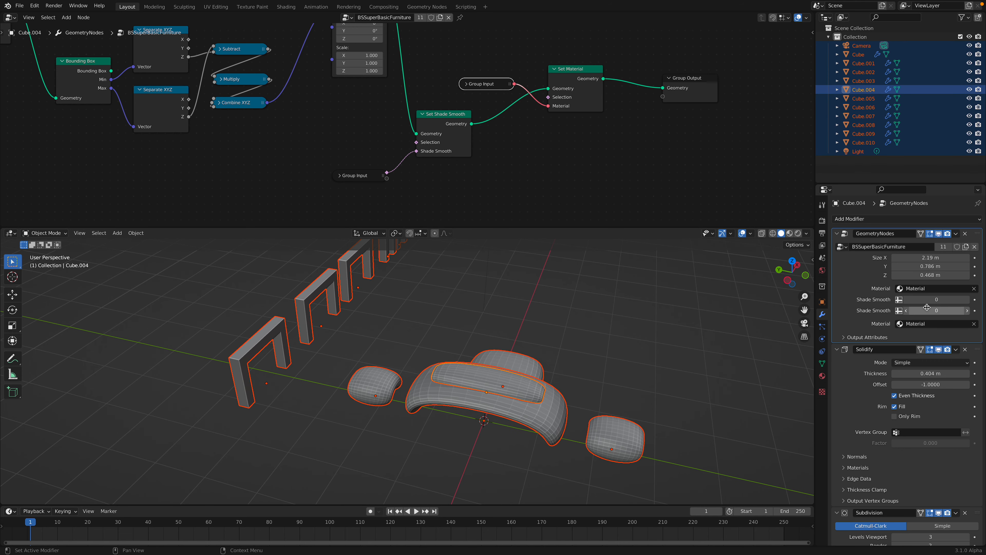
{"action": "left_click_drag", "start_coordinate": [927, 307], "coordinate": [934, 307]}
{"action": "key", "text": "alt+a"}
{"action": "middle_click_drag", "start_coordinate": [616, 360], "coordinate": [538, 376]}
{"action": "key", "text": "a"}
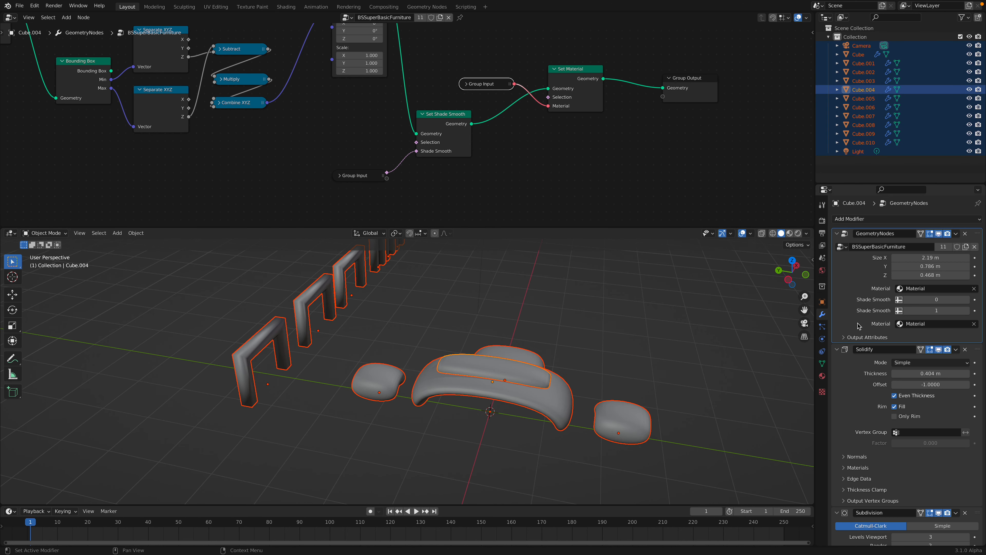
{"action": "mouse_move", "coordinate": [935, 311]}
{"action": "left_mouse_down", "text": "alt"}
{"action": "mouse_move", "coordinate": [928, 310]}
{"action": "mouse_move", "coordinate": [937, 311]}
{"action": "left_mouse_up", "text": "alt"}
Step: Clear the selection, check the smooth-shaded furniture and save the file
{"action": "middle_click_drag", "start_coordinate": [531, 410], "coordinate": [430, 377]}
{"action": "key", "text": "alt+a"}
{"action": "left_click", "coordinate": [324, 366]}
{"action": "left_click", "coordinate": [333, 338]}
{"action": "key", "text": "alt+a"}
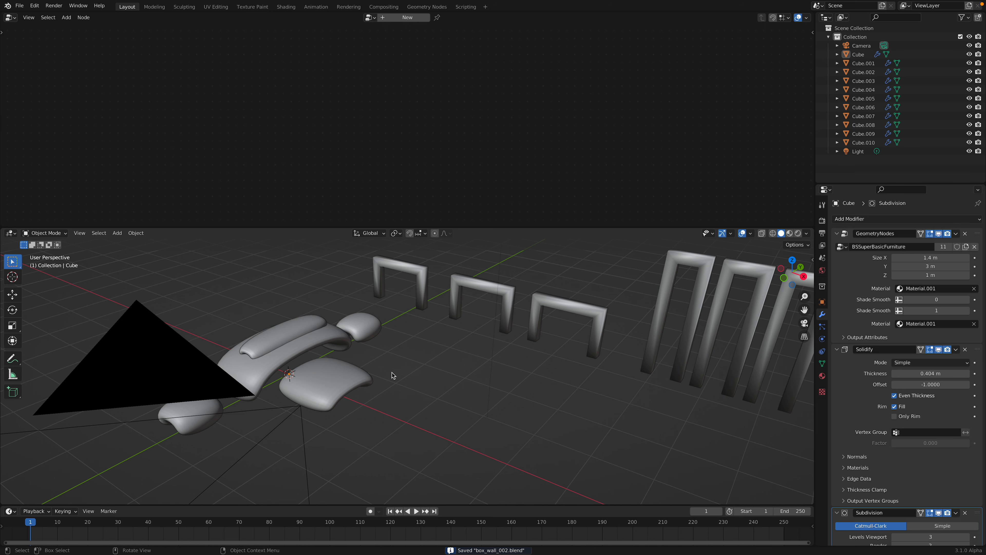
Step: Set the Solidify thickness to 0.624 m on the low arch Cube.006 and 0.544 m on Cube.005
{"action": "scroll", "coordinate": [897, 493], "scroll_direction": "down", "scroll_amount": 2}
{"action": "left_click", "coordinate": [597, 330]}
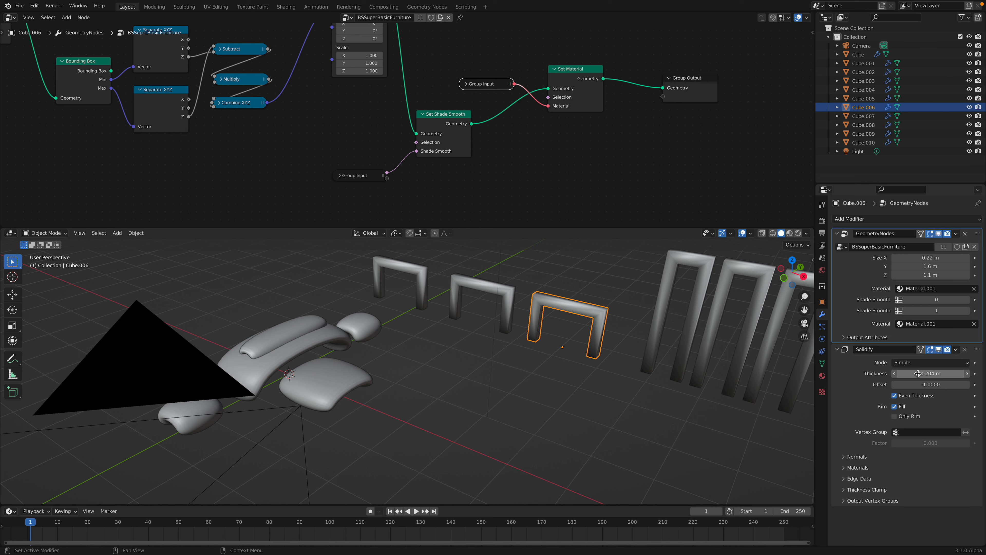
{"action": "left_click_drag", "start_coordinate": [916, 373], "coordinate": [940, 373]}
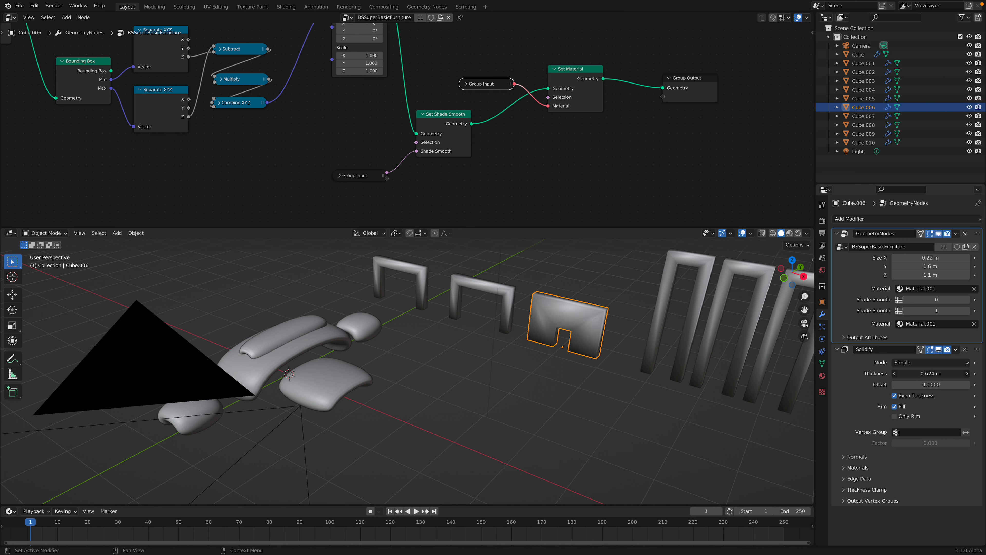
{"action": "middle_click_drag", "start_coordinate": [509, 326], "coordinate": [539, 332]}
{"action": "left_click", "coordinate": [491, 286]}
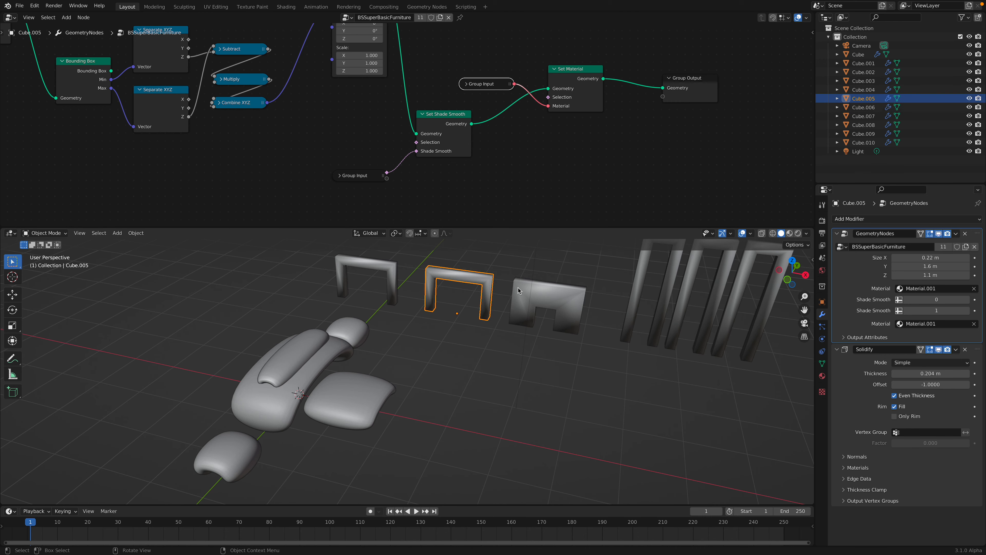
{"action": "left_click_drag", "start_coordinate": [933, 374], "coordinate": [954, 374]}
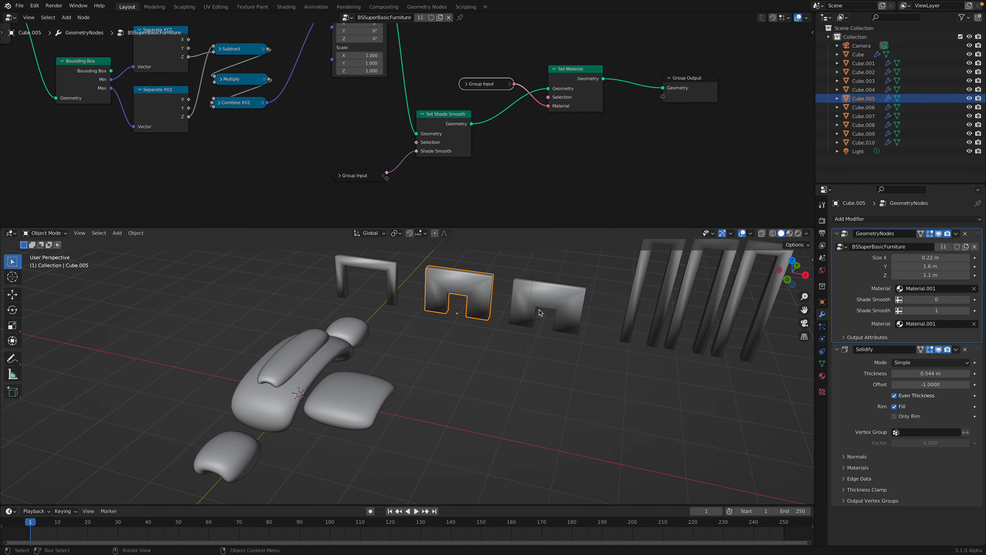
Step: Clear the selection, save the file and bring the complete furniture node tree into view
{"action": "middle_click_drag", "start_coordinate": [541, 313], "coordinate": [542, 351], "text": "shift"}
{"action": "left_click", "coordinate": [601, 311]}
{"action": "key", "text": "ctrl+s"}
{"action": "middle_click_drag", "start_coordinate": [390, 208], "coordinate": [524, 191], "text": "ctrl"}
{"action": "middle_click_drag", "start_coordinate": [380, 113], "coordinate": [506, 105]}
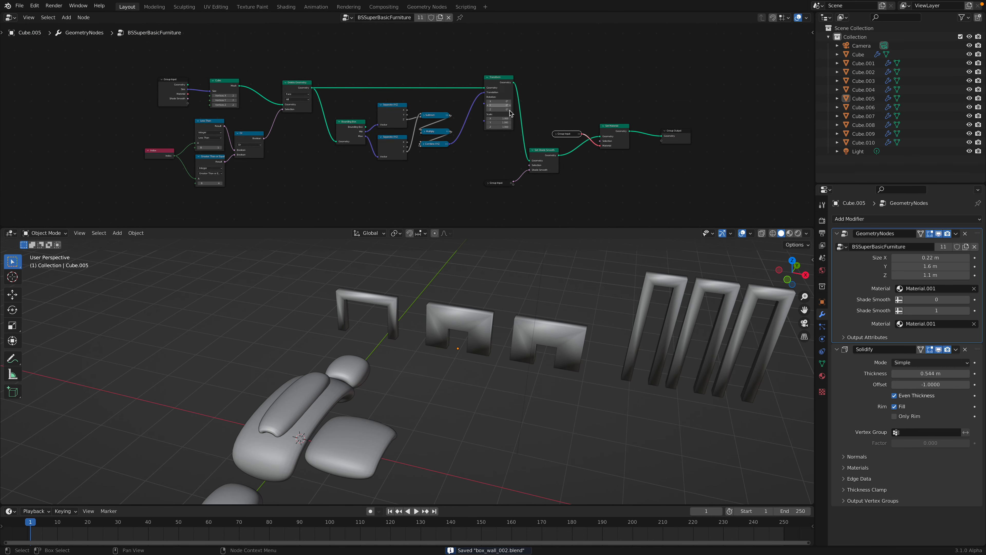
{"action": "middle_click_drag", "start_coordinate": [587, 175], "coordinate": [556, 160]}
Step: Select the two outer tall arches and set their size to 2.26 m in X, 0.7 m in Y and 3.04 m in Z
{"action": "middle_click_drag", "start_coordinate": [641, 269], "coordinate": [662, 280]}
{"action": "left_click", "coordinate": [679, 283]}
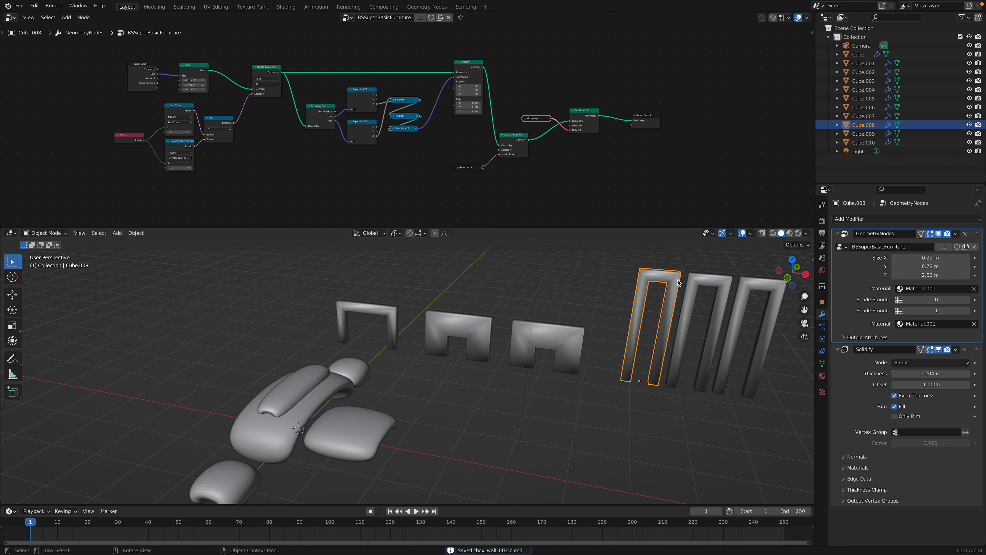
{"action": "left_click", "coordinate": [755, 286], "text": "shift"}
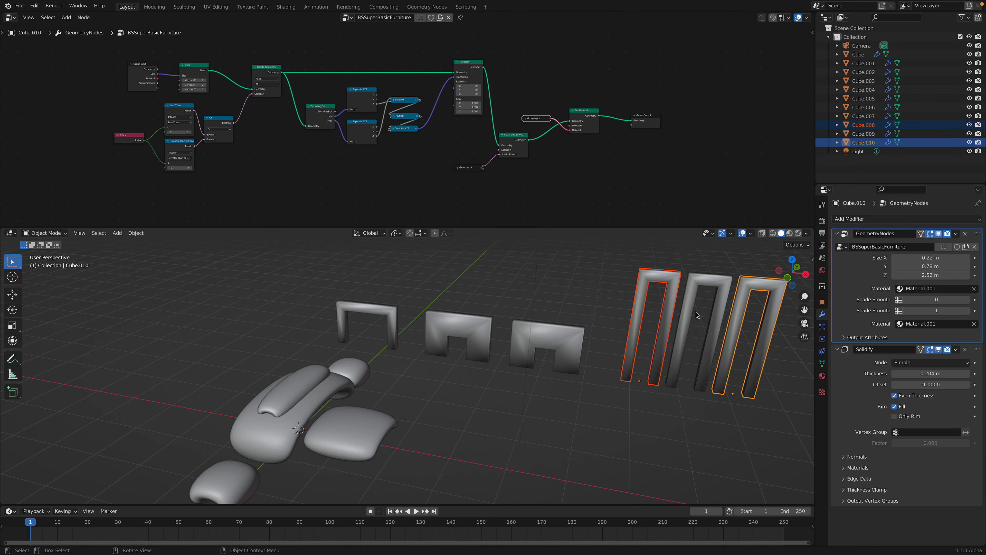
{"action": "middle_click_drag", "start_coordinate": [756, 287], "coordinate": [666, 292], "text": "shift"}
{"action": "left_click_drag", "start_coordinate": [924, 268], "coordinate": [956, 257]}
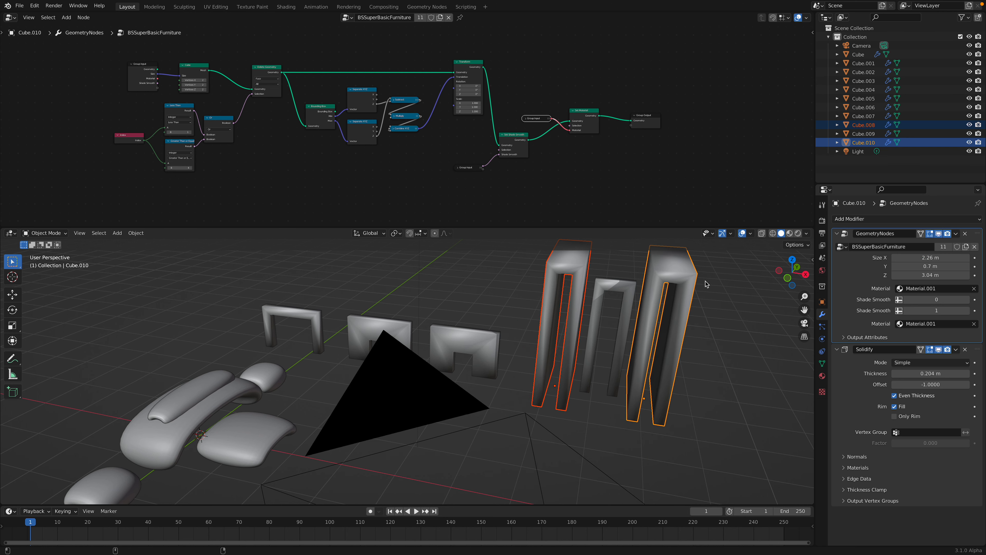
{"action": "scroll", "coordinate": [707, 285], "scroll_direction": "down", "scroll_amount": 5}
Step: Duplicate the outermost deep arch, Cube.010, and move the copy along X towards the rounded furniture
{"action": "left_click", "coordinate": [553, 331]}
{"action": "middle_click_drag", "start_coordinate": [462, 369], "coordinate": [497, 377]}
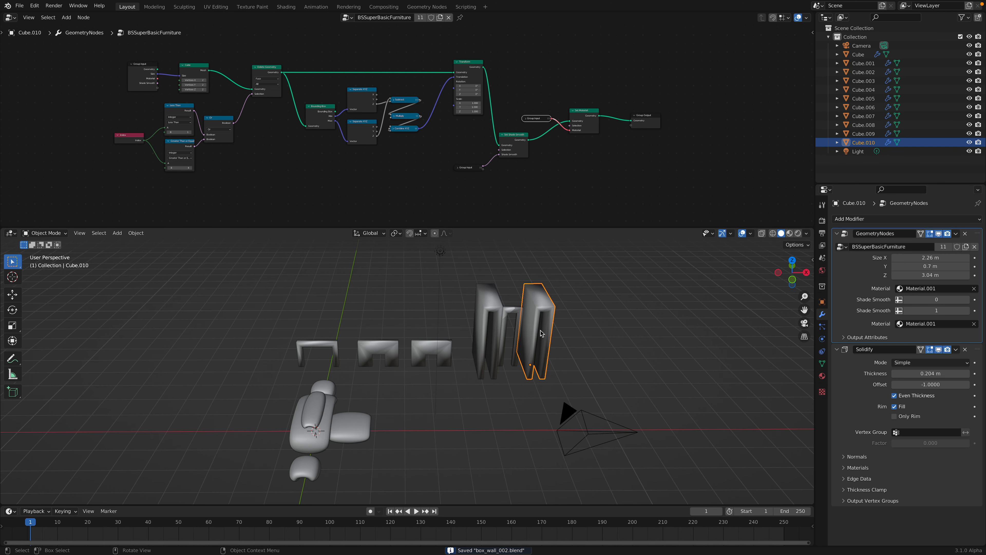
{"action": "key", "text": "shift+d"}
{"action": "key", "text": "x"}
{"action": "left_click", "coordinate": [337, 384]}
{"action": "middle_click_drag", "start_coordinate": [338, 384], "coordinate": [381, 368]}
Step: Enlarge the duplicated arch through its Size inputs and move it freely near the rounded furniture
{"action": "left_click_drag", "start_coordinate": [935, 271], "coordinate": [979, 271]}
{"action": "middle_click_drag", "start_coordinate": [555, 346], "coordinate": [528, 356]}
{"action": "key", "text": "g"}
{"action": "left_click", "coordinate": [386, 404]}
{"action": "middle_click_drag", "start_coordinate": [386, 404], "coordinate": [448, 374]}
{"action": "left_click_drag", "start_coordinate": [930, 257], "coordinate": [971, 258]}
Step: Shift the duplicated arch along Y and along X to line it up with the rounded furniture
{"action": "middle_click_drag", "start_coordinate": [482, 359], "coordinate": [559, 347]}
{"action": "key", "text": "g"}
{"action": "key", "text": "y"}
{"action": "left_click", "coordinate": [574, 360]}
{"action": "key", "text": "g"}
{"action": "key", "text": "x"}
{"action": "left_click", "coordinate": [574, 354]}
Step: Rotate the duplicated arch 90° about Z and shift it along X
{"action": "scroll", "coordinate": [561, 337], "scroll_direction": "up", "scroll_amount": 3}
{"action": "scroll", "coordinate": [528, 337], "scroll_direction": "down", "scroll_amount": 1}
{"action": "type", "text": "rz90"}
{"action": "key", "text": "Return"}
{"action": "key", "text": "g"}
{"action": "key", "text": "x"}
{"action": "left_click", "coordinate": [361, 345]}
{"action": "middle_click_drag", "start_coordinate": [361, 346], "coordinate": [515, 349]}
Step: Resize the duplicated arch to 6.2 m in X and 8.54 m in Y, clear its location and position it over the rounded furniture
{"action": "left_click_drag", "start_coordinate": [922, 258], "coordinate": [979, 267]}
{"action": "mouse_move", "coordinate": [458, 355]}
{"action": "middle_mouse_down"}
{"action": "mouse_move", "coordinate": [491, 356]}
{"action": "mouse_move", "coordinate": [419, 358]}
{"action": "mouse_move", "coordinate": [442, 355]}
{"action": "middle_mouse_up"}
{"action": "key", "text": "alt+g"}
{"action": "middle_click_drag", "start_coordinate": [429, 413], "coordinate": [514, 447]}
{"action": "key", "text": "g"}
{"action": "left_click", "coordinate": [458, 419]}
{"action": "middle_click_drag", "start_coordinate": [458, 419], "coordinate": [476, 377]}
Step: Select the three low and three tall arches, move them along Y clear of the huge arch, and clear the selection
{"action": "left_click", "coordinate": [477, 383]}
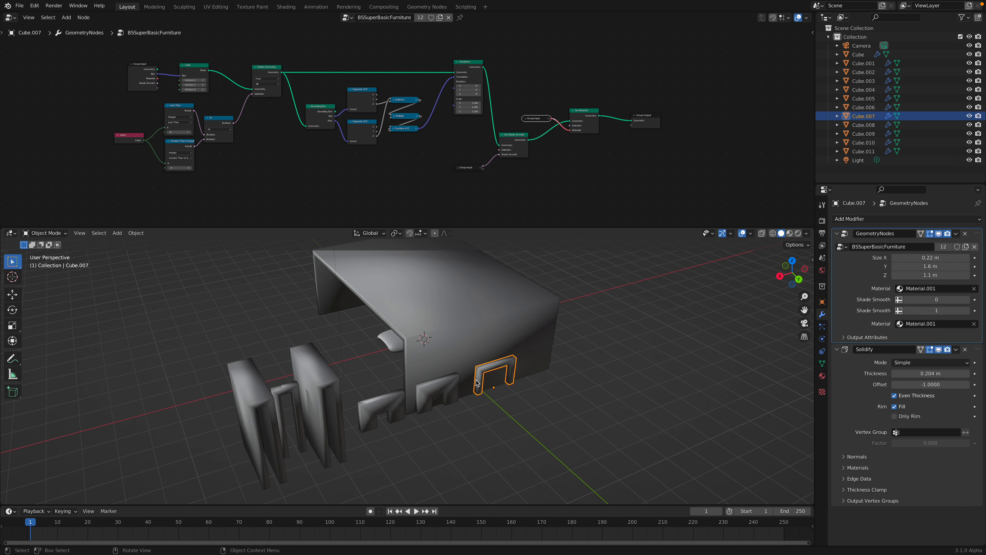
{"action": "left_click", "coordinate": [440, 389], "text": "shift"}
{"action": "left_click", "coordinate": [383, 406], "text": "shift"}
{"action": "left_click", "coordinate": [318, 417], "text": "shift"}
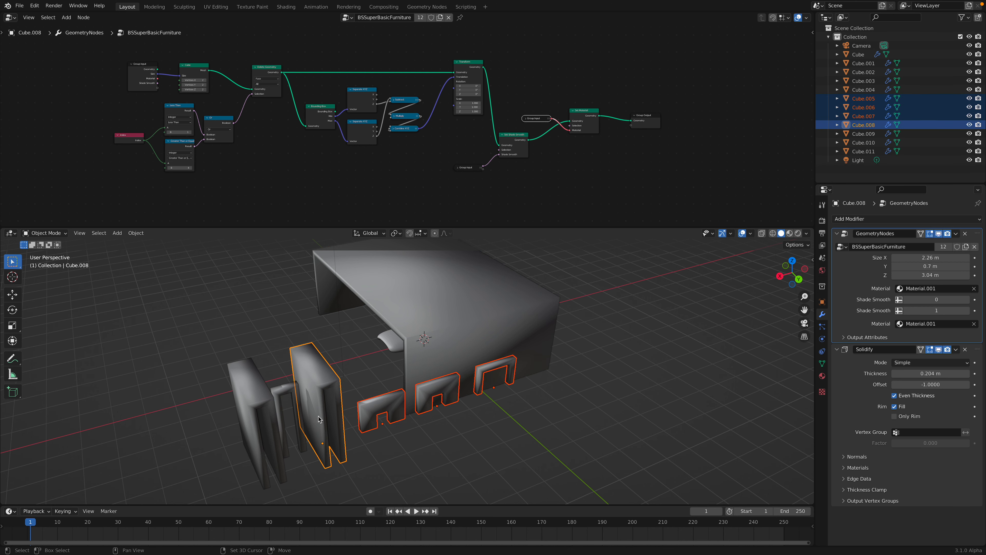
{"action": "left_click", "coordinate": [291, 419], "text": "shift"}
{"action": "left_click", "coordinate": [257, 425], "text": "shift"}
{"action": "middle_click_drag", "start_coordinate": [259, 426], "coordinate": [439, 410]}
{"action": "key", "text": "g"}
{"action": "key", "text": "y"}
{"action": "left_click", "coordinate": [344, 450]}
{"action": "key", "text": "g"}
{"action": "key", "text": "y"}
{"action": "left_click", "coordinate": [540, 390]}
{"action": "left_click", "coordinate": [676, 319]}
{"action": "middle_click_drag", "start_coordinate": [675, 319], "coordinate": [623, 327]}
Step: Select the huge arch Cube.011 and set its size to 10.5 m in X, 7.54 m in Y and 3.18 m in Z
{"action": "left_click", "coordinate": [451, 308]}
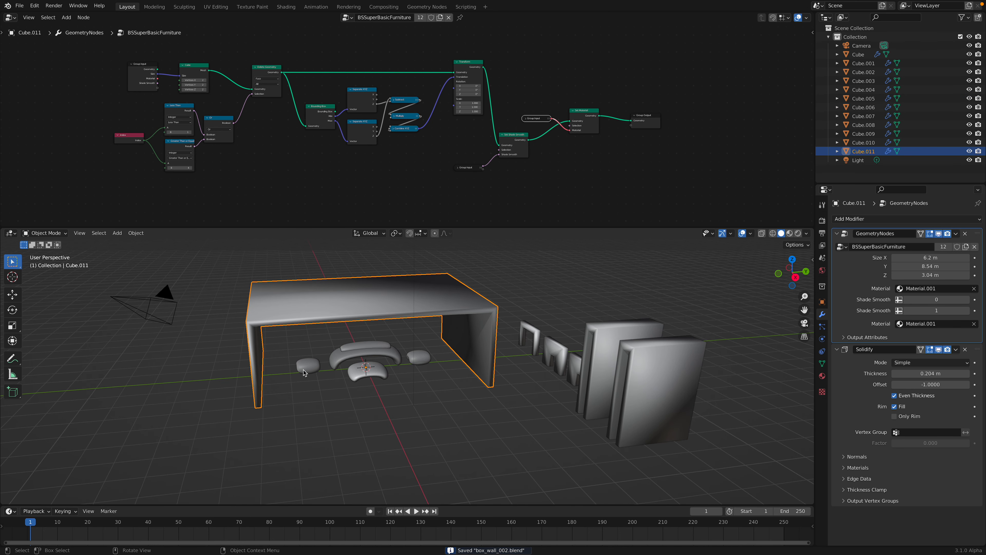
{"action": "scroll", "coordinate": [405, 209], "scroll_direction": "up", "scroll_amount": 3}
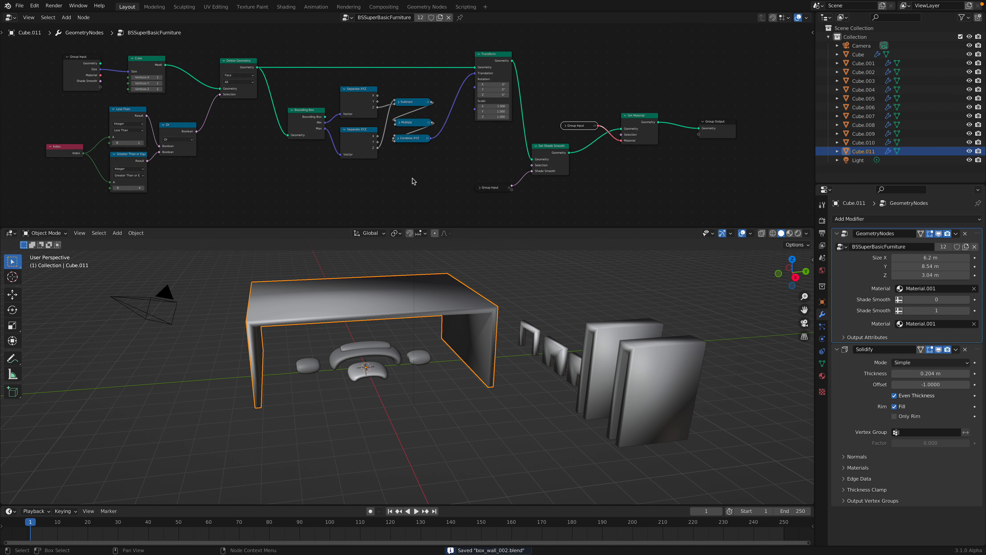
{"action": "middle_click_drag", "start_coordinate": [386, 96], "coordinate": [421, 144]}
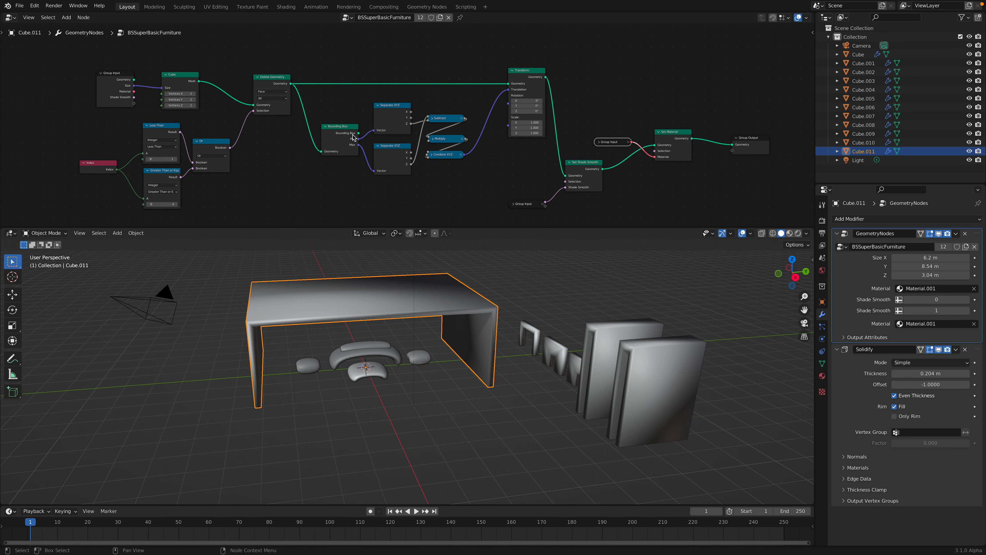
{"action": "middle_click_drag", "start_coordinate": [640, 265], "coordinate": [597, 352]}
{"action": "left_click_drag", "start_coordinate": [916, 260], "coordinate": [940, 275]}
{"action": "middle_click_drag", "start_coordinate": [584, 353], "coordinate": [512, 348]}
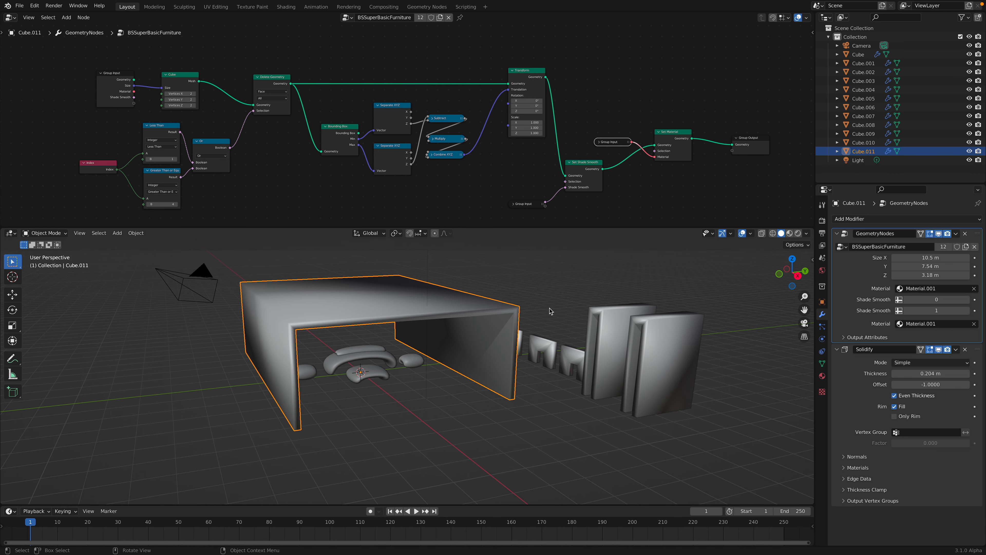